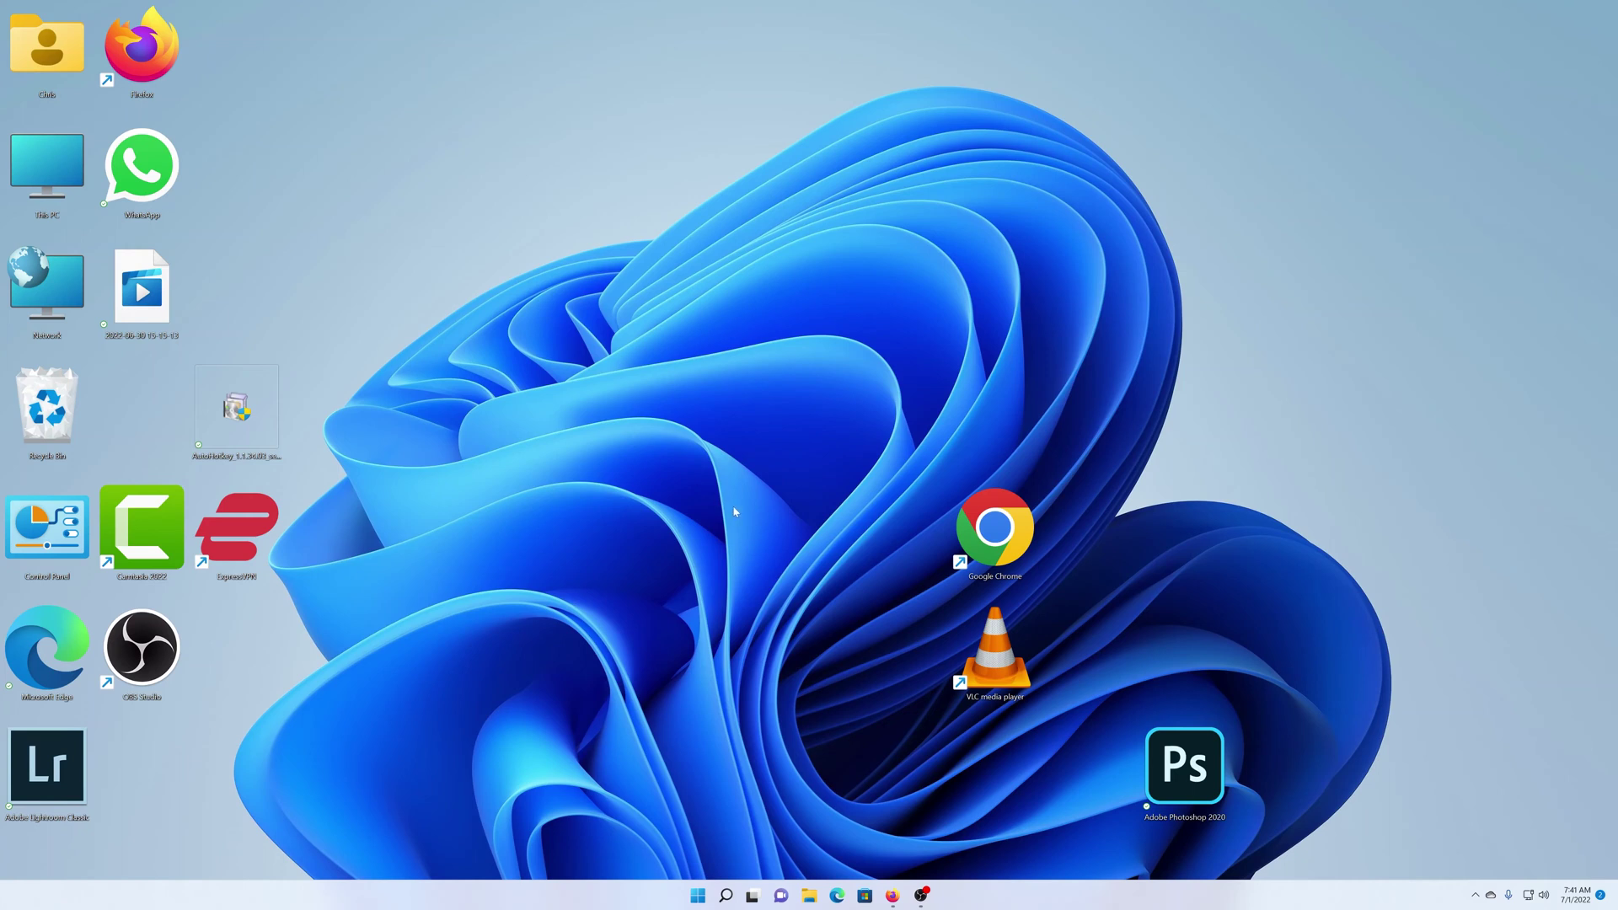
# Open and close File Explorer, then set the desktop icons to Medium icons.
pyautogui.click(807, 896)
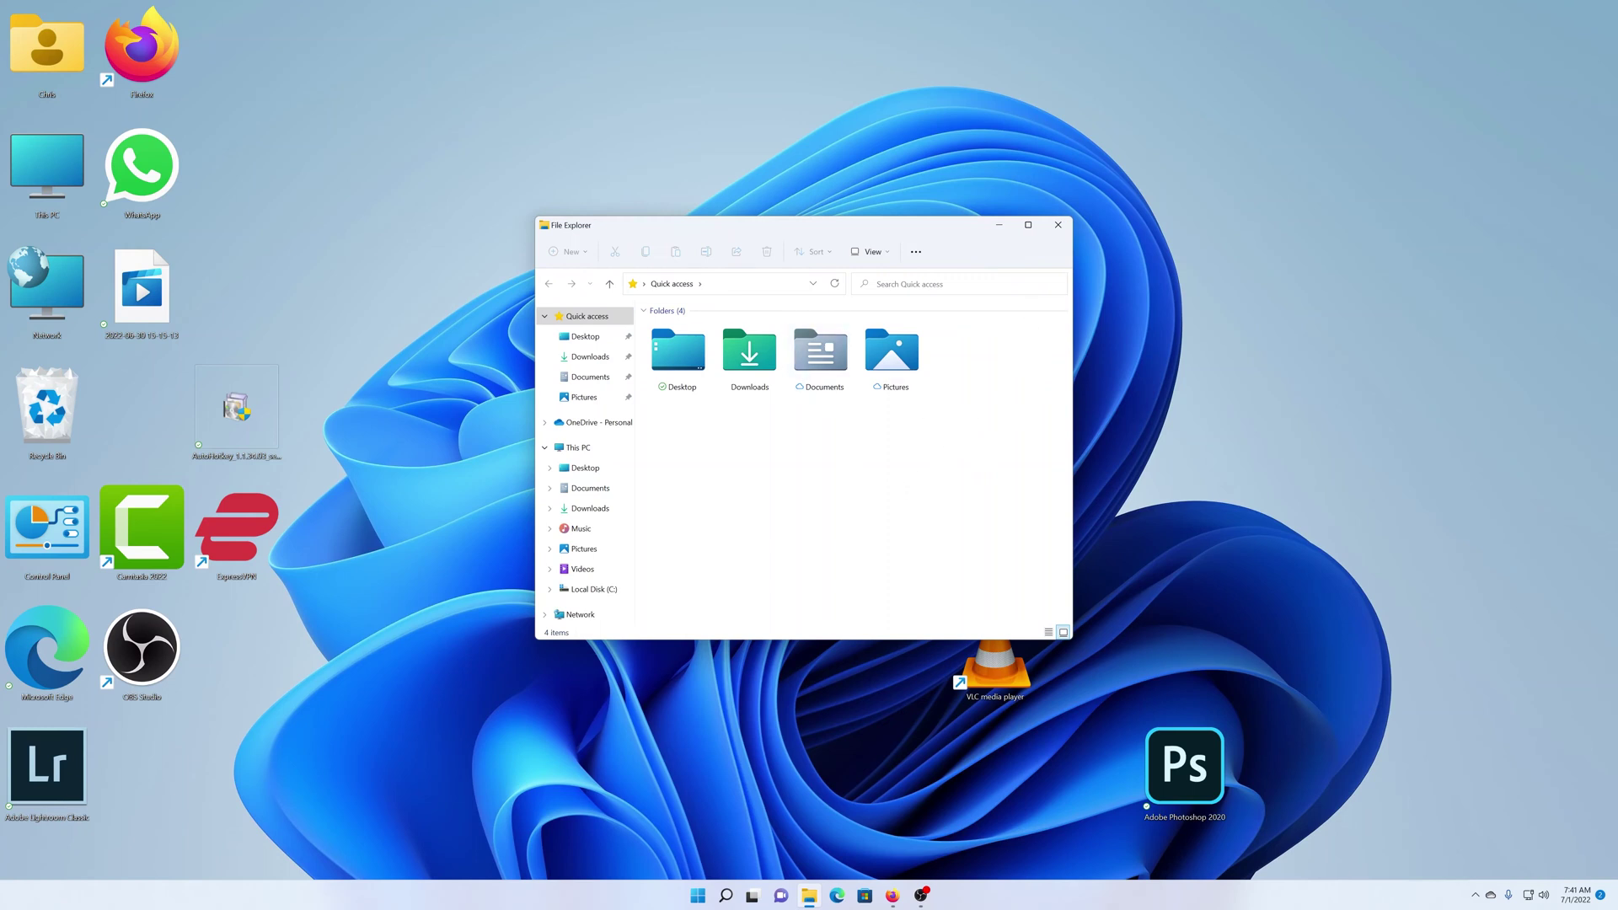
pyautogui.click(1058, 225)
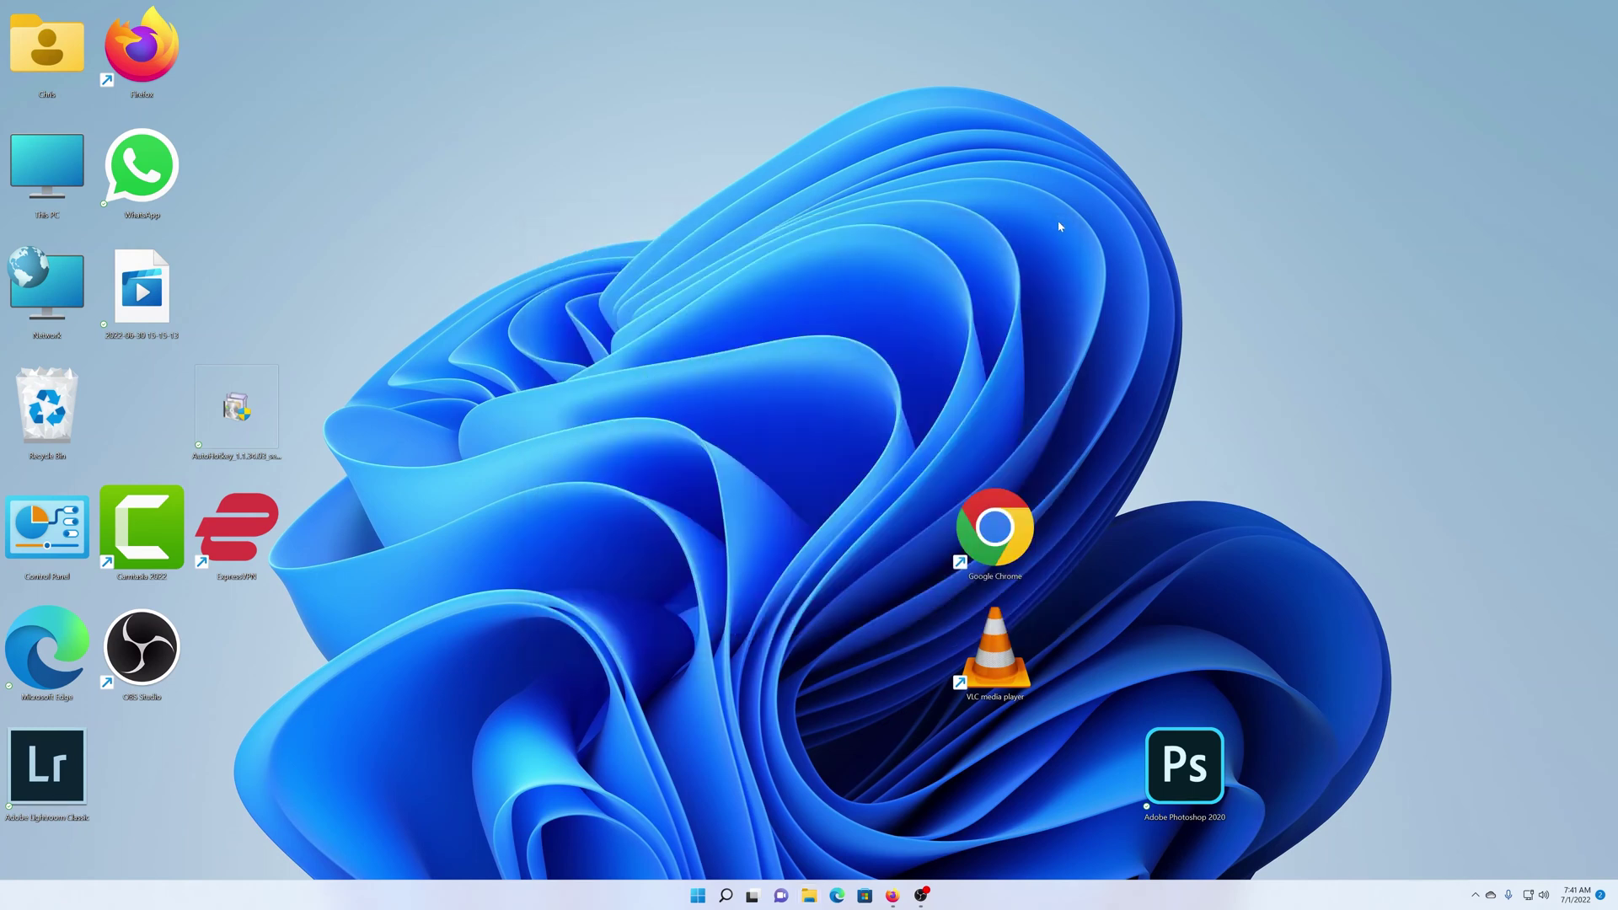
pyautogui.rightClick(444, 137)
pyautogui.click(427, 105)
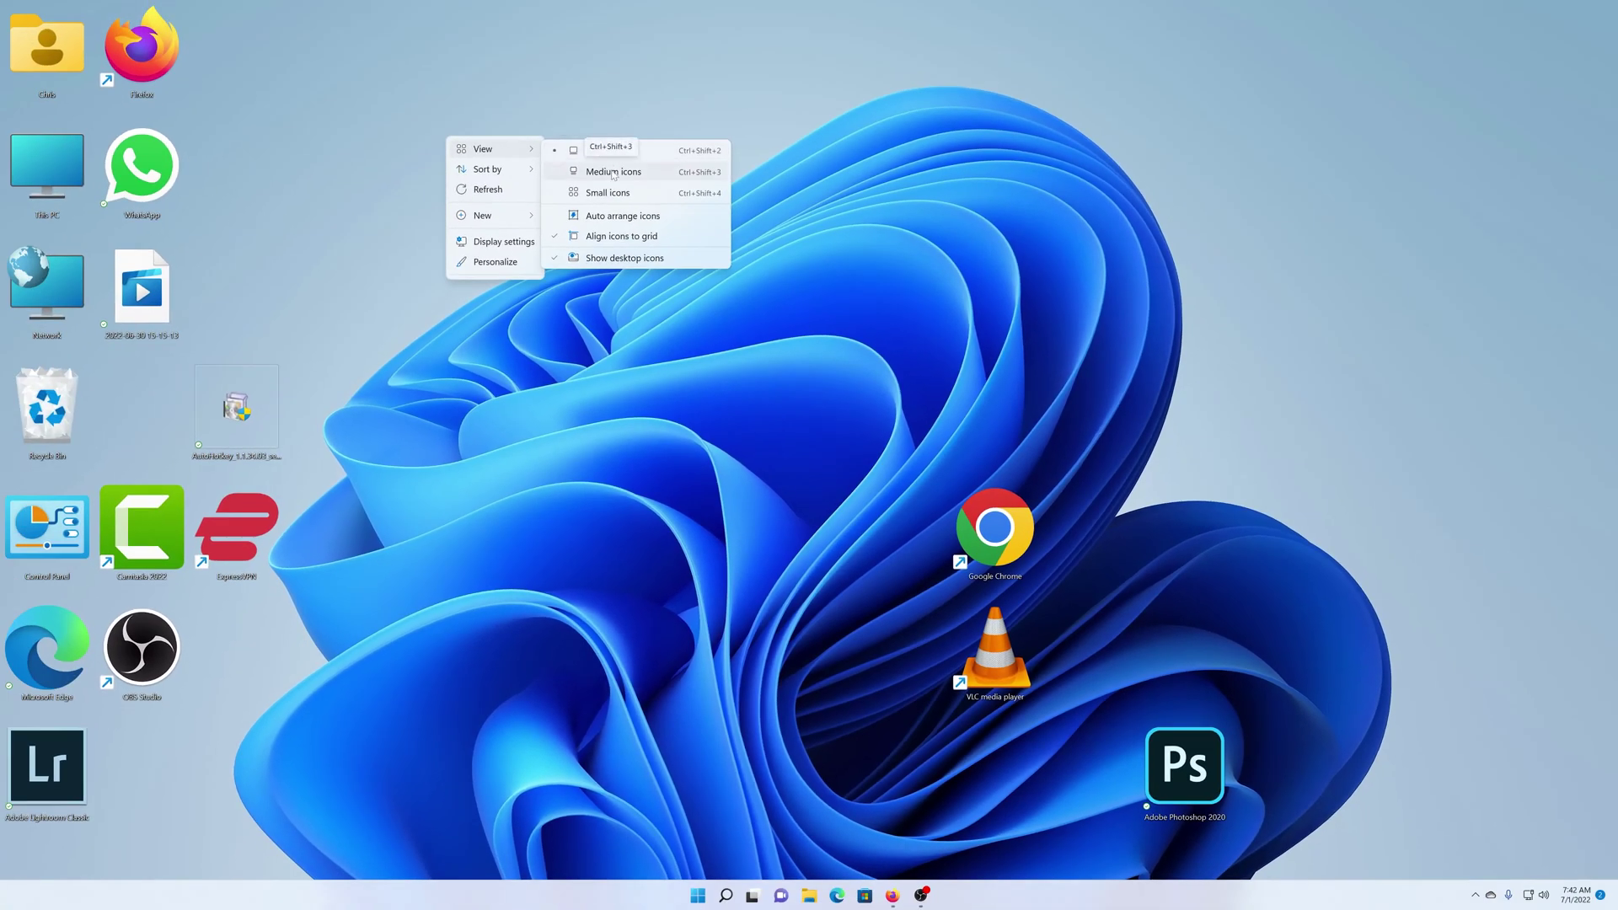
pyautogui.click(613, 173)
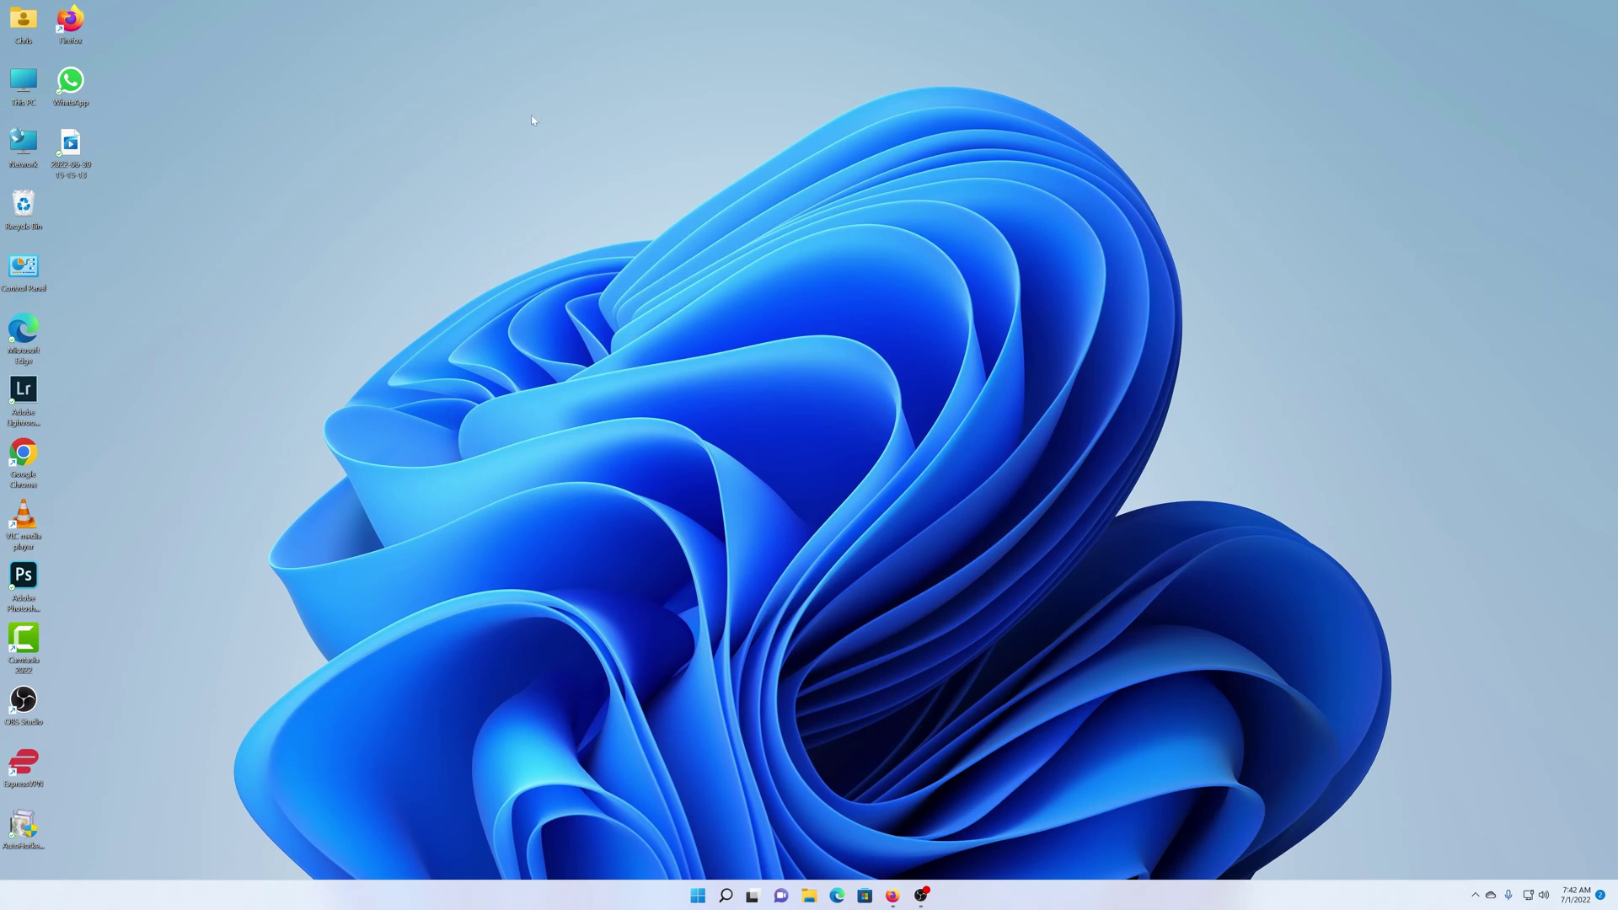
# Switch the desktop icons to Small icons, then to Large icons.
pyautogui.rightClick(521, 95)
pyautogui.moveTo(556, 110)
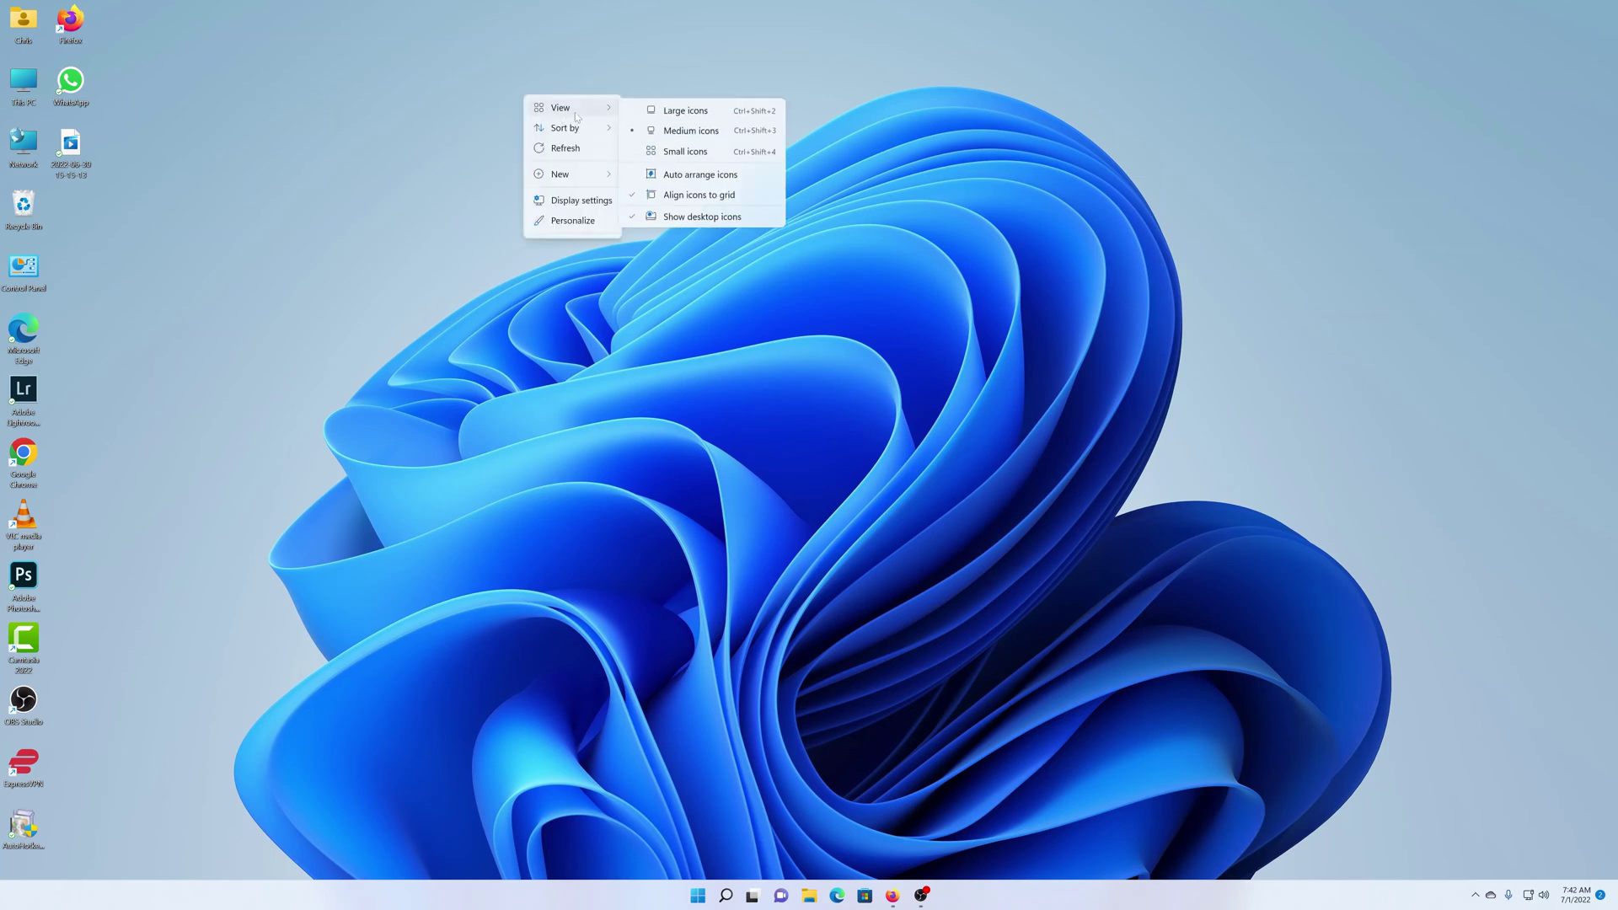
pyautogui.click(666, 150)
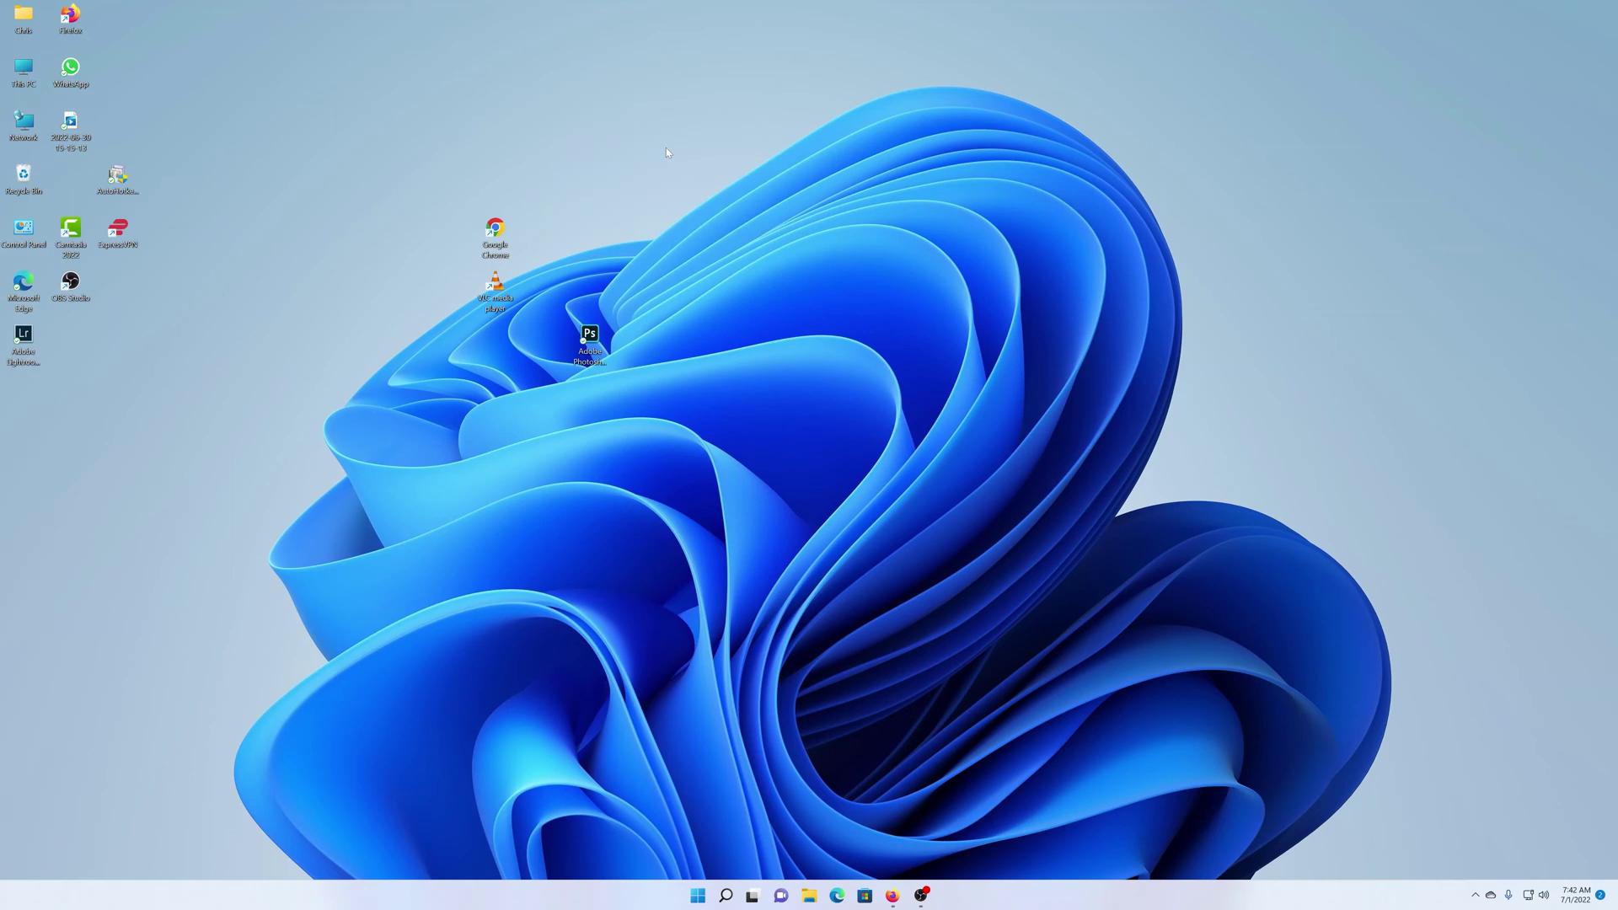
pyautogui.rightClick(521, 81)
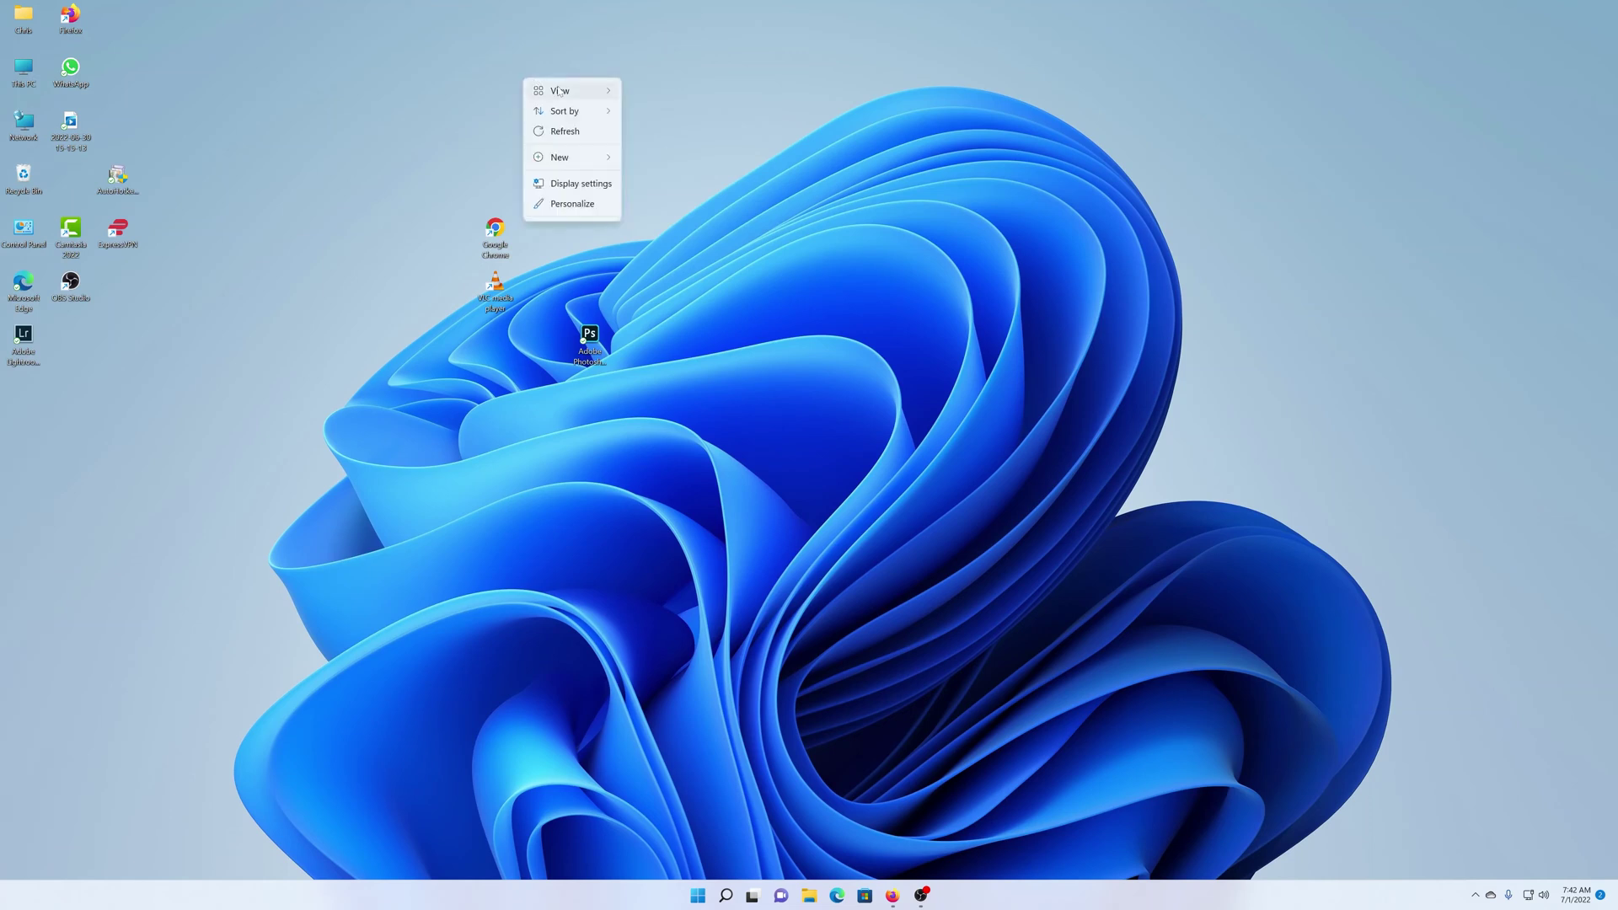
pyautogui.moveTo(573, 91)
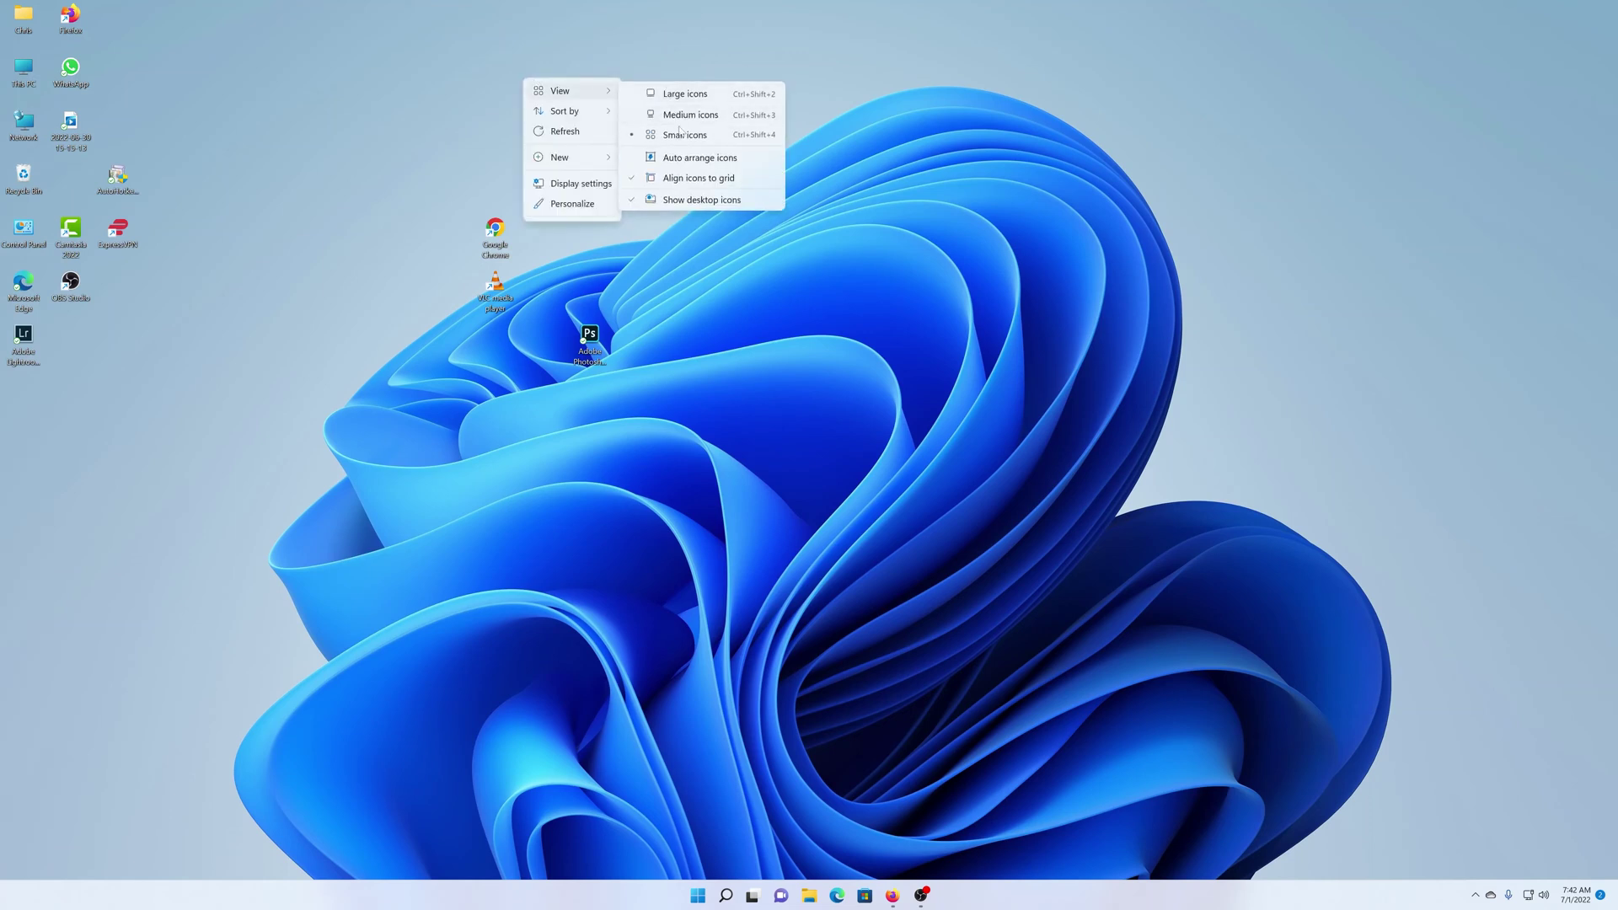
pyautogui.click(689, 96)
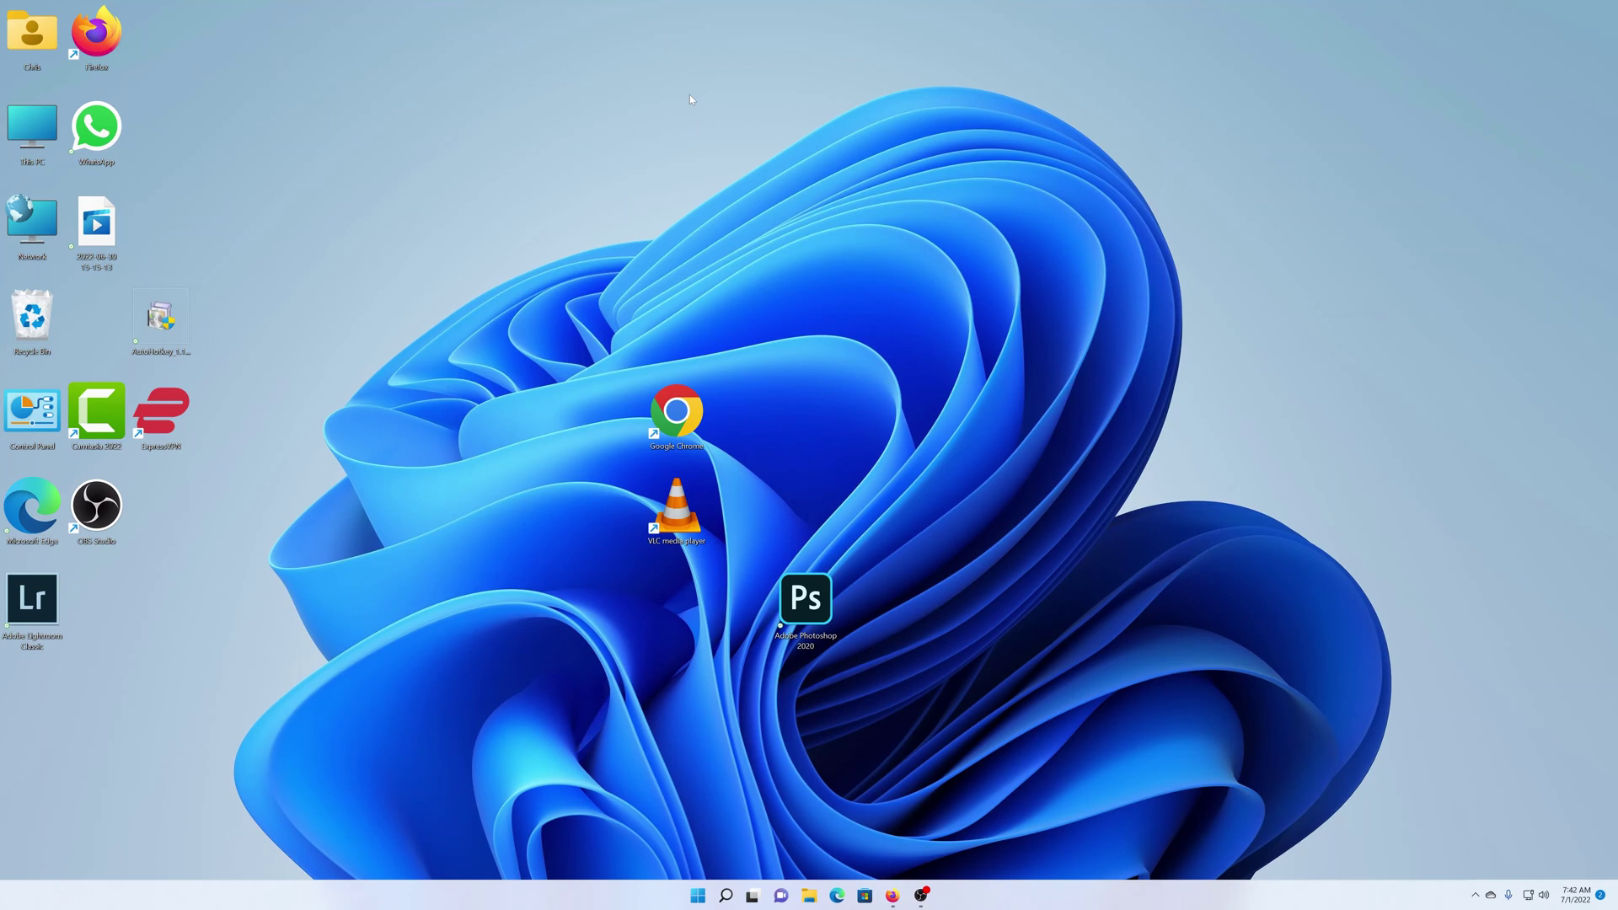
pyautogui.rightClick(462, 110)
pyautogui.moveTo(518, 123)
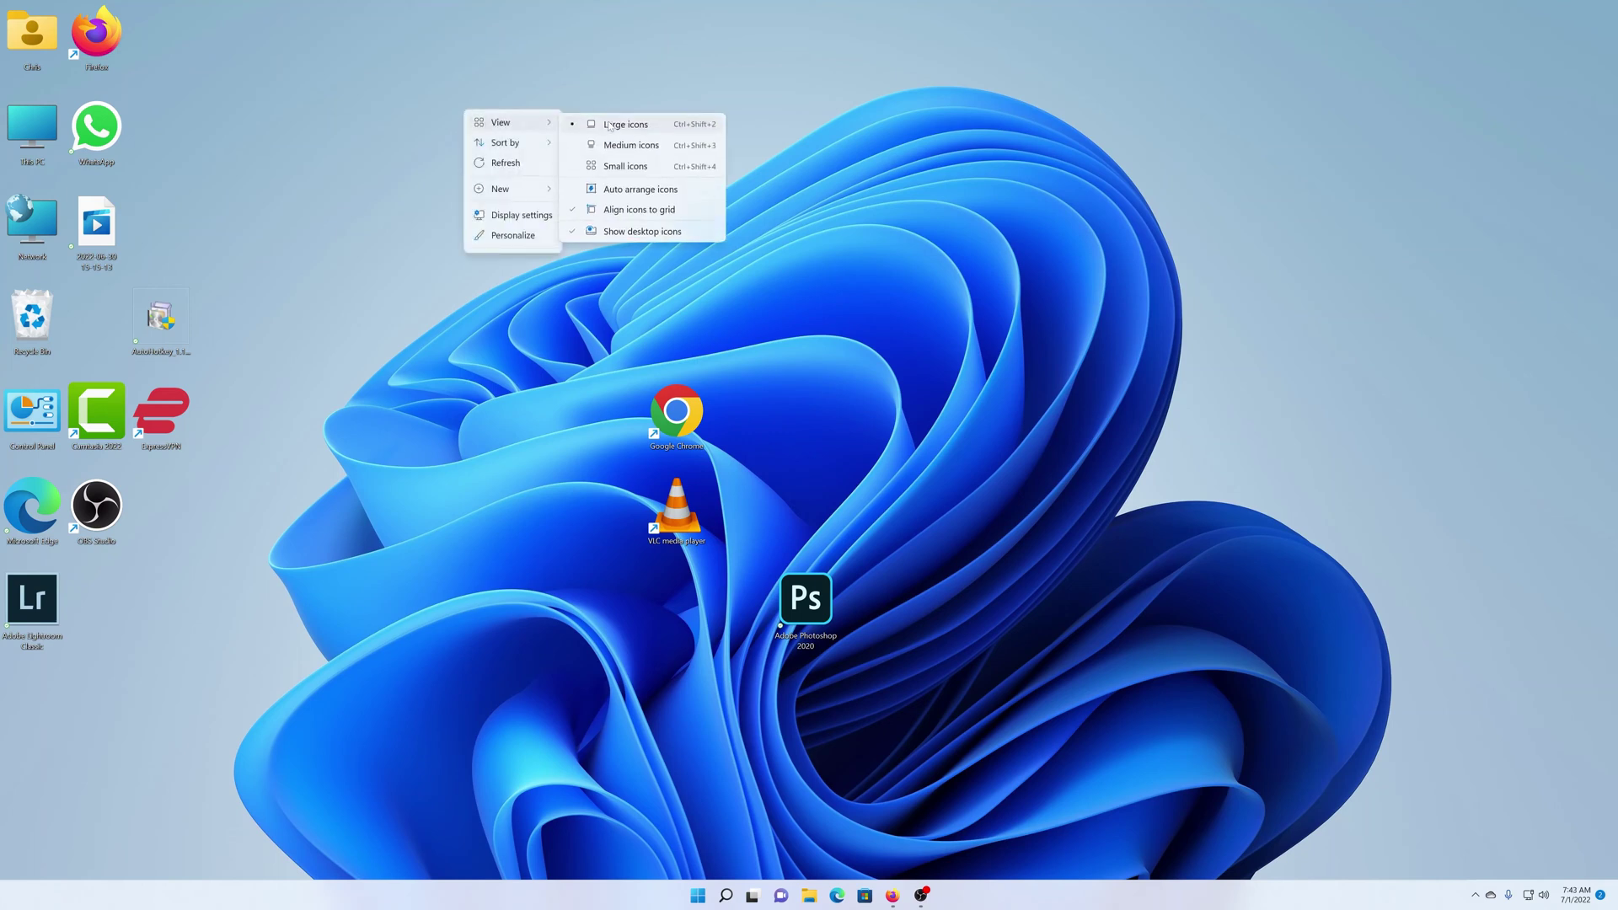
pyautogui.click(692, 74)
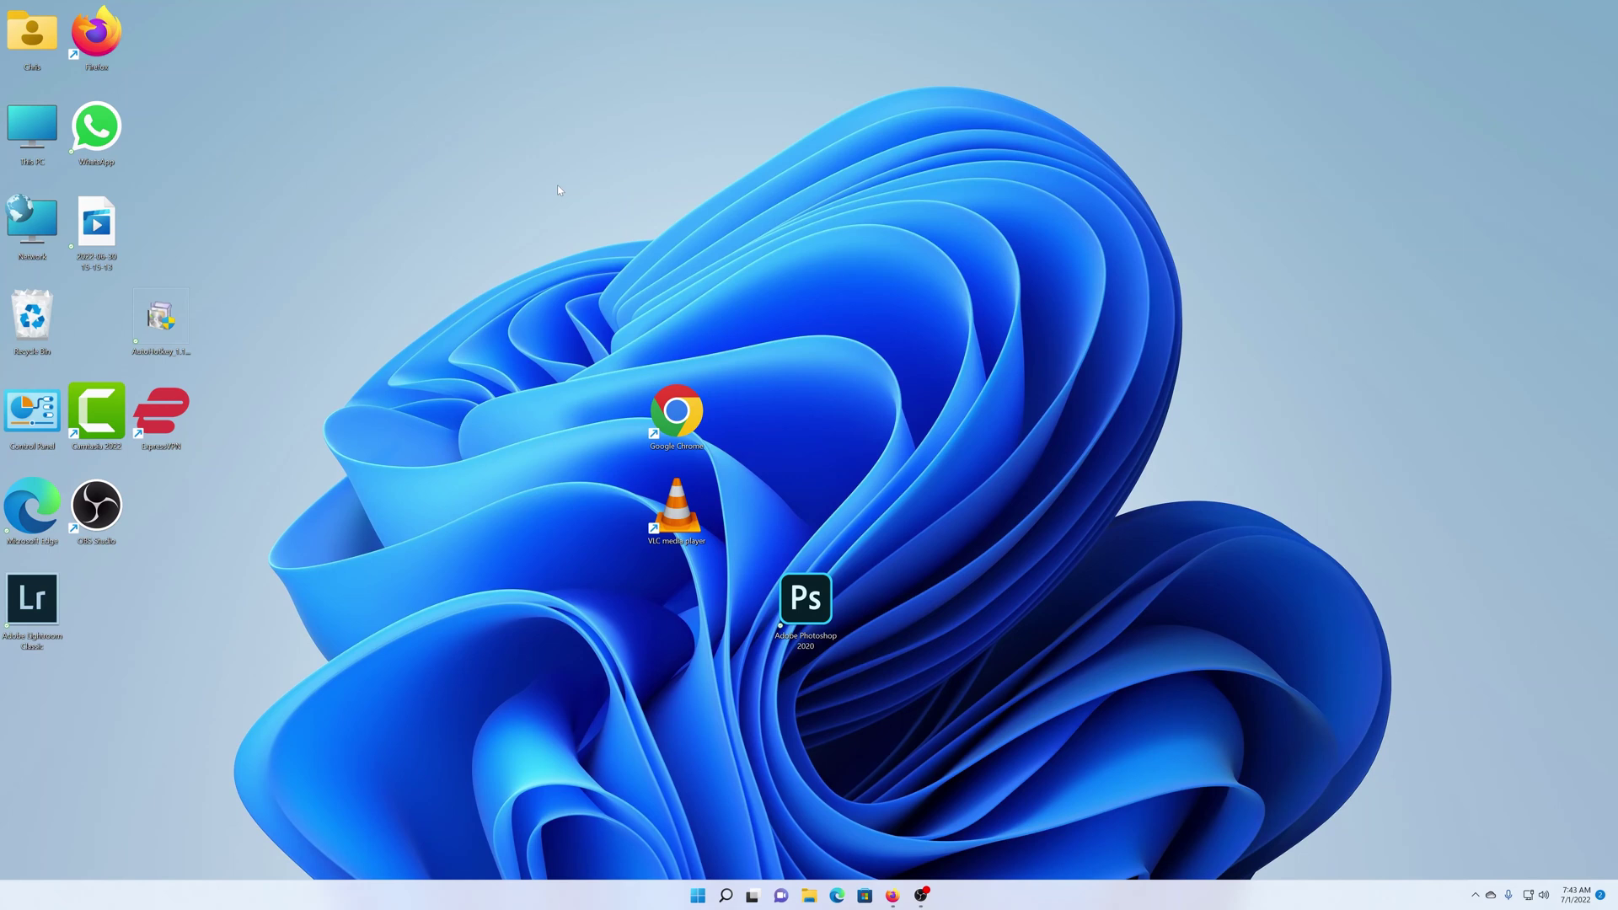
pyautogui.scroll(2, 558, 186)
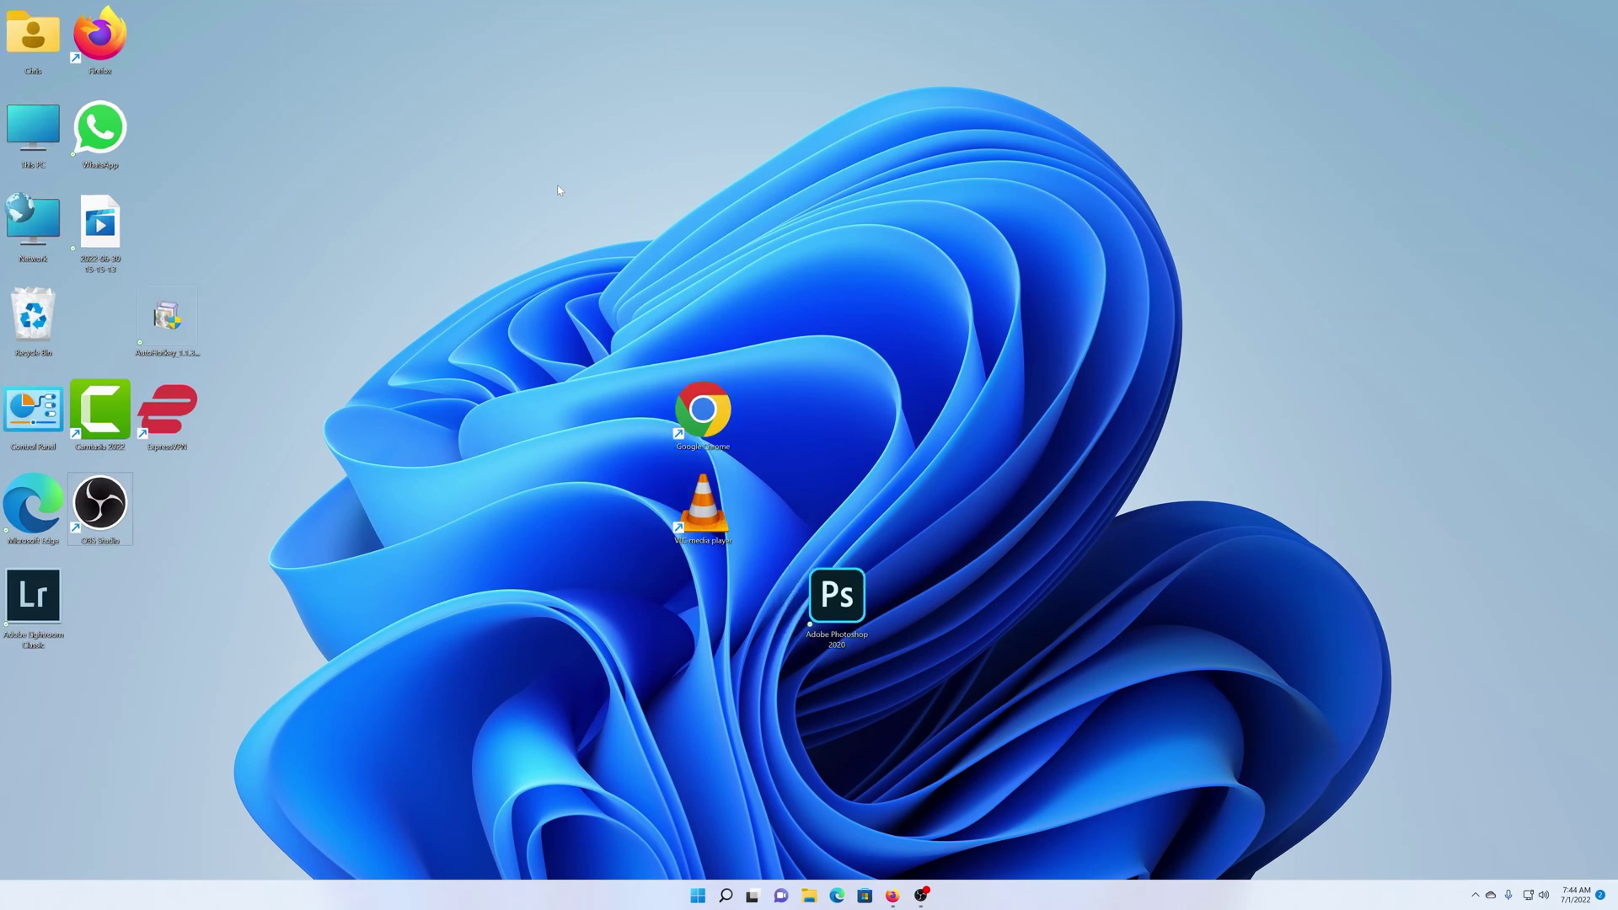
pyautogui.scroll(1, 557, 190)
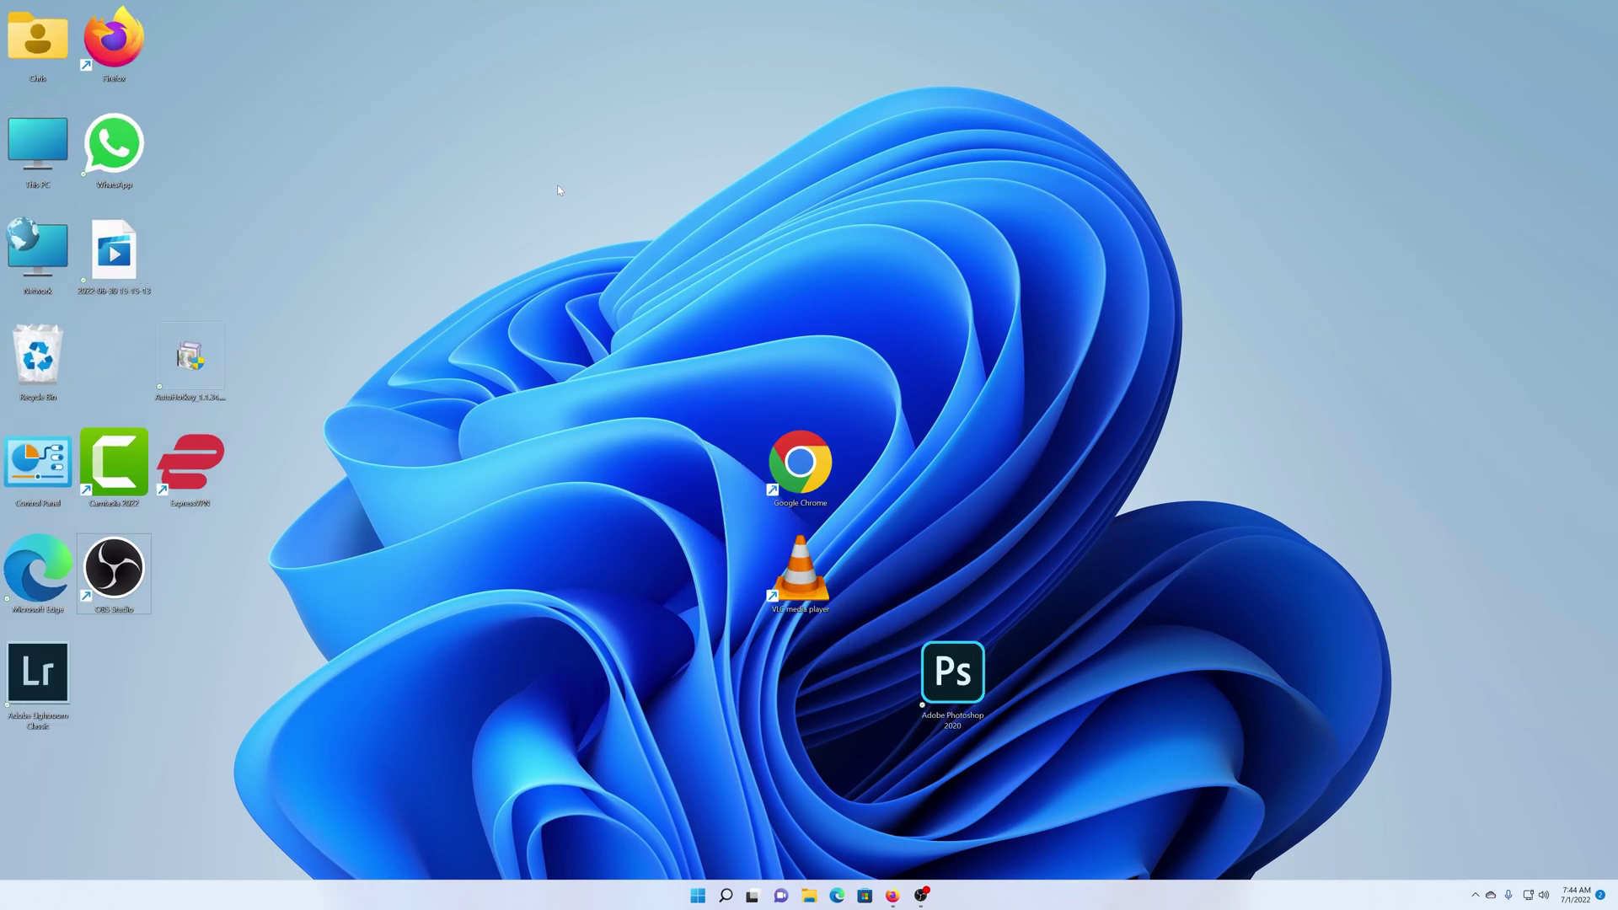
pyautogui.scroll(1, 558, 191)
pyautogui.scroll(2, 557, 191)
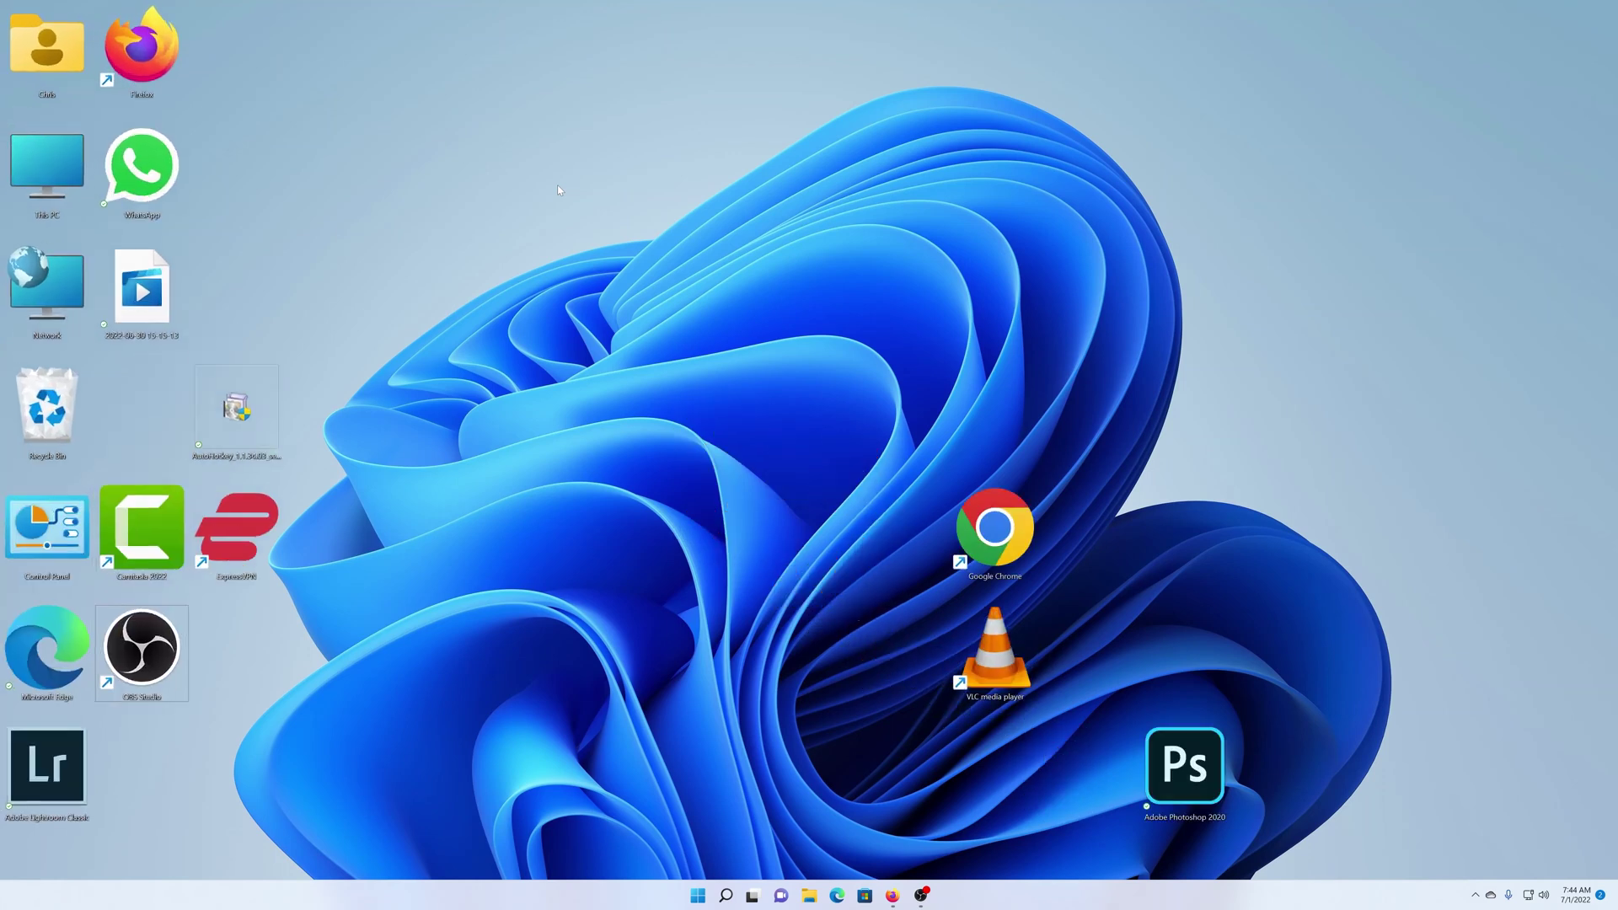
pyautogui.scroll(-4, 558, 190)
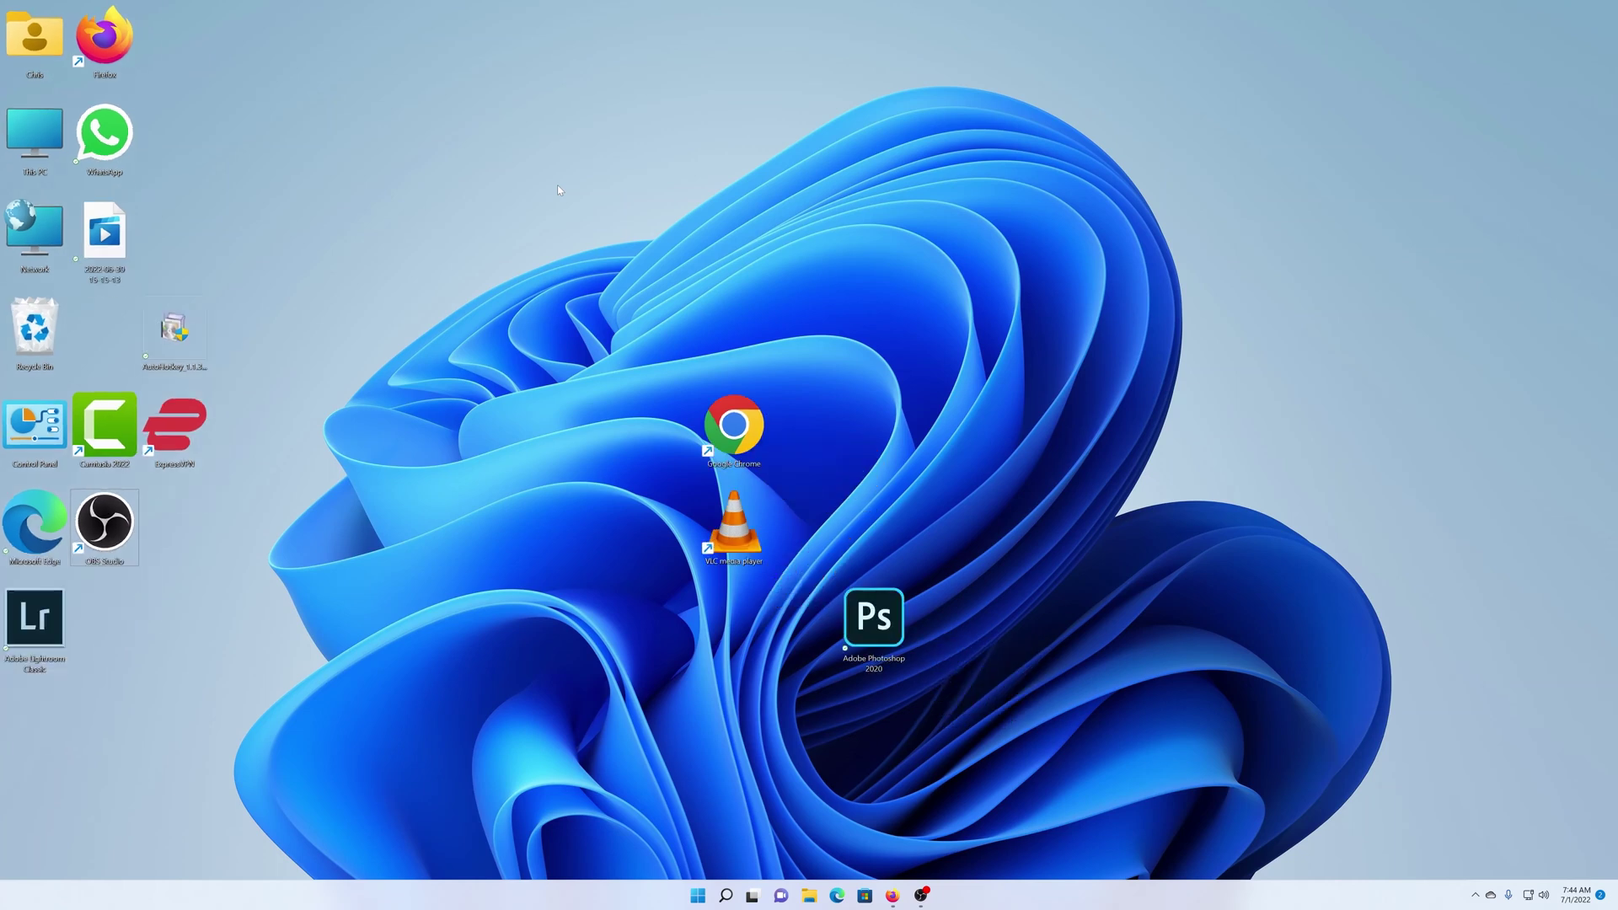
pyautogui.scroll(-4, 558, 191)
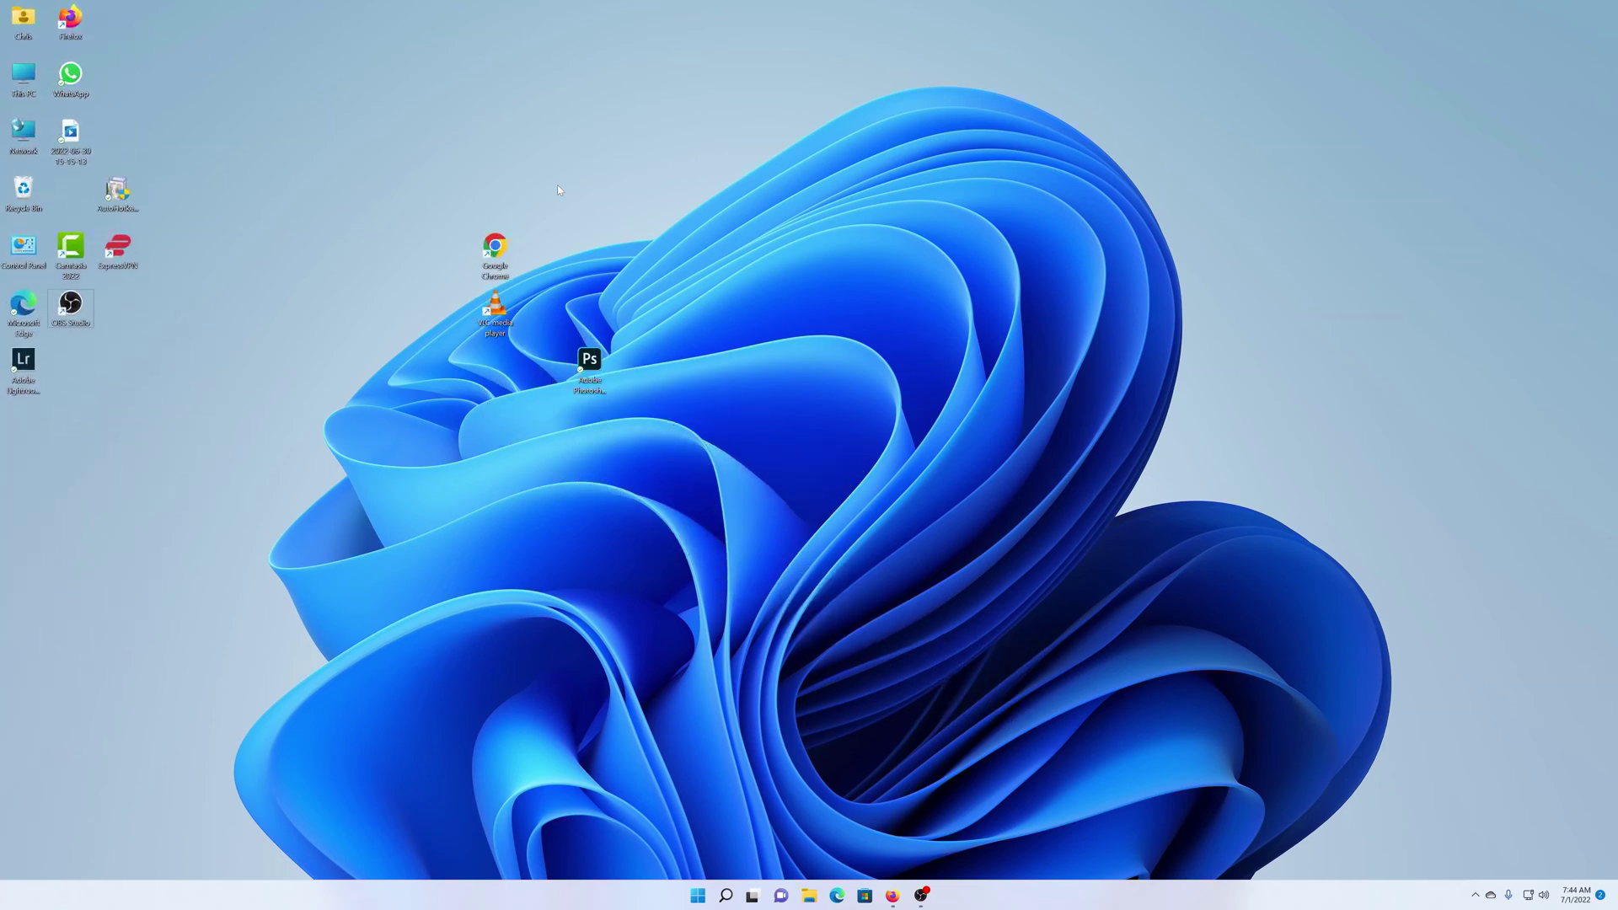
pyautogui.scroll(4, 557, 191)
pyautogui.scroll(2, 557, 190)
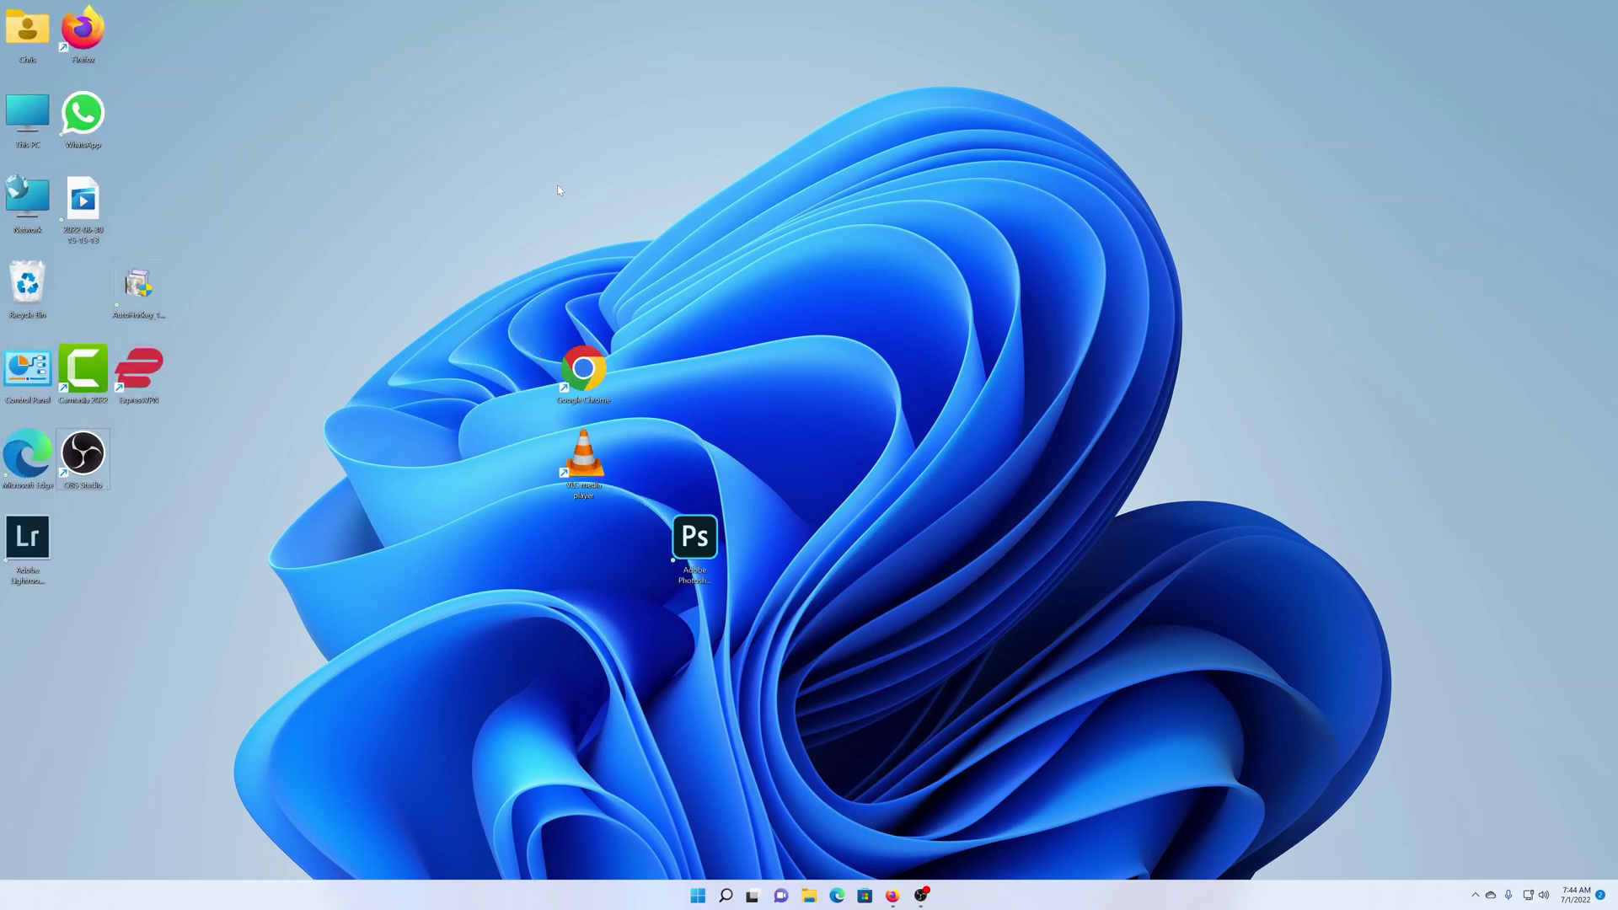
pyautogui.scroll(2, 558, 190)
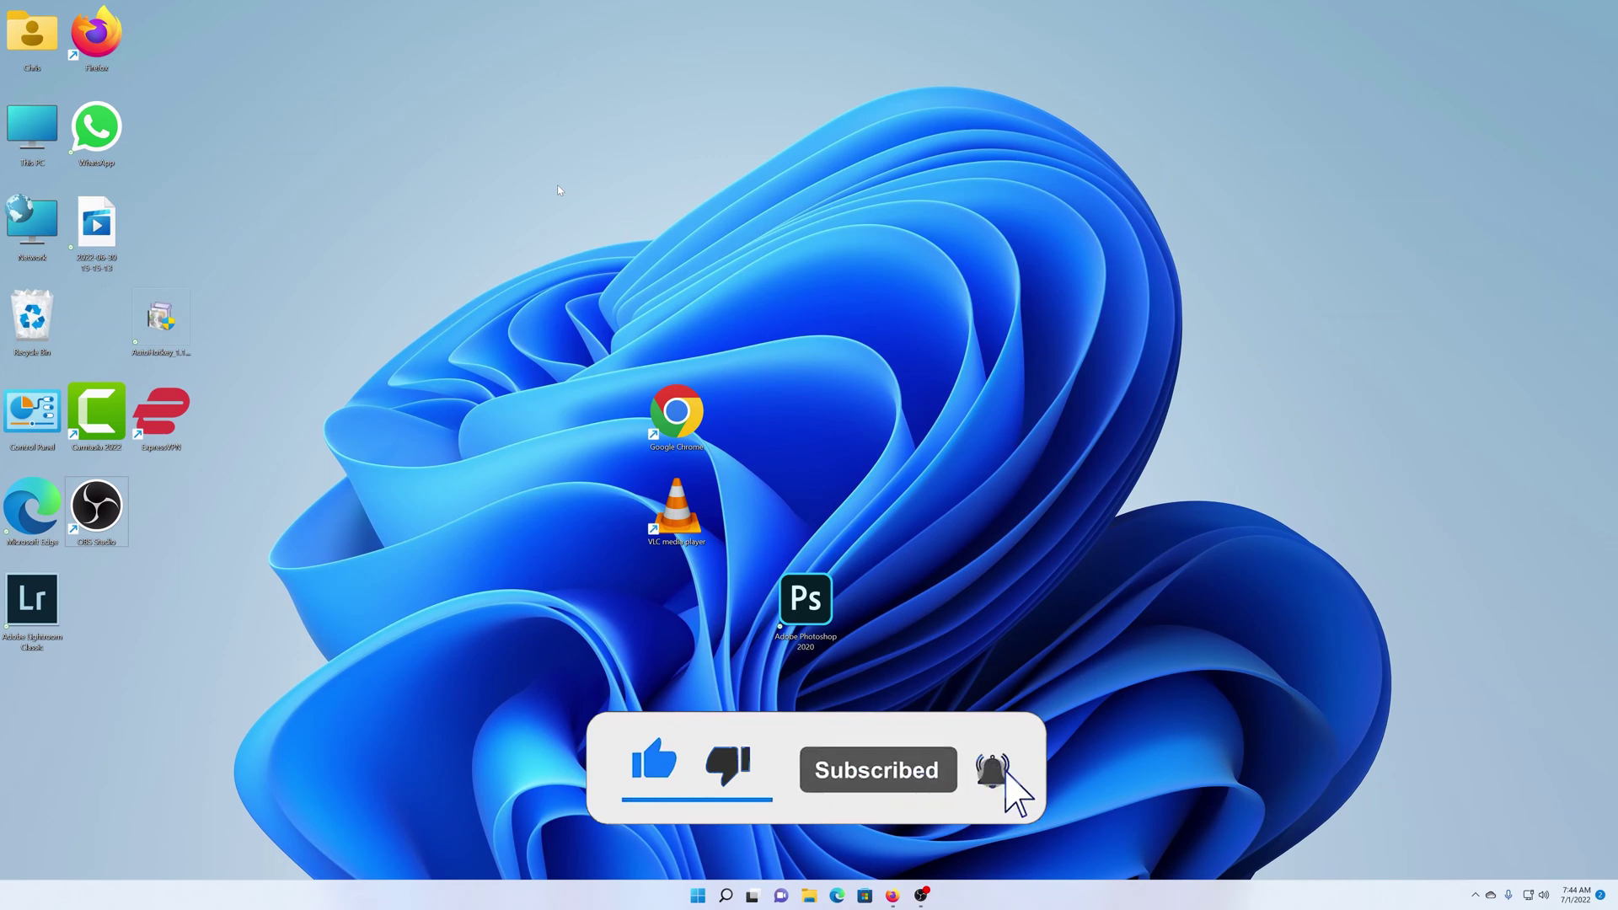
# Open File Explorer, move it up and left, and show Quick access folders as Extra large icons.
pyautogui.click(807, 900)
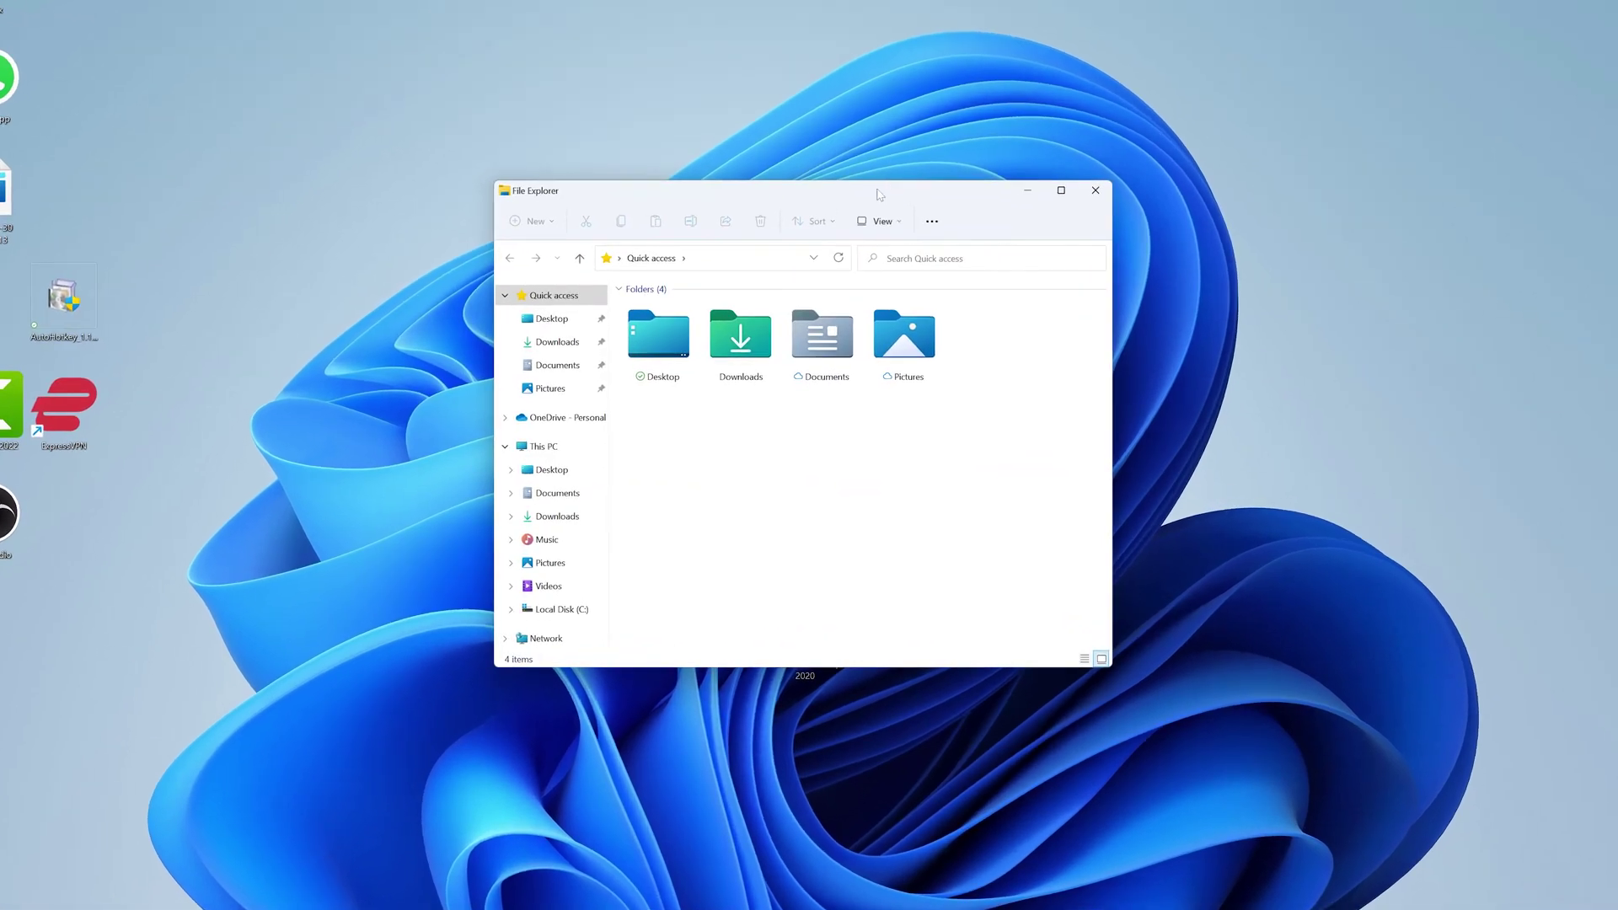
pyautogui.moveTo(876, 194); pyautogui.dragTo(800, 174)
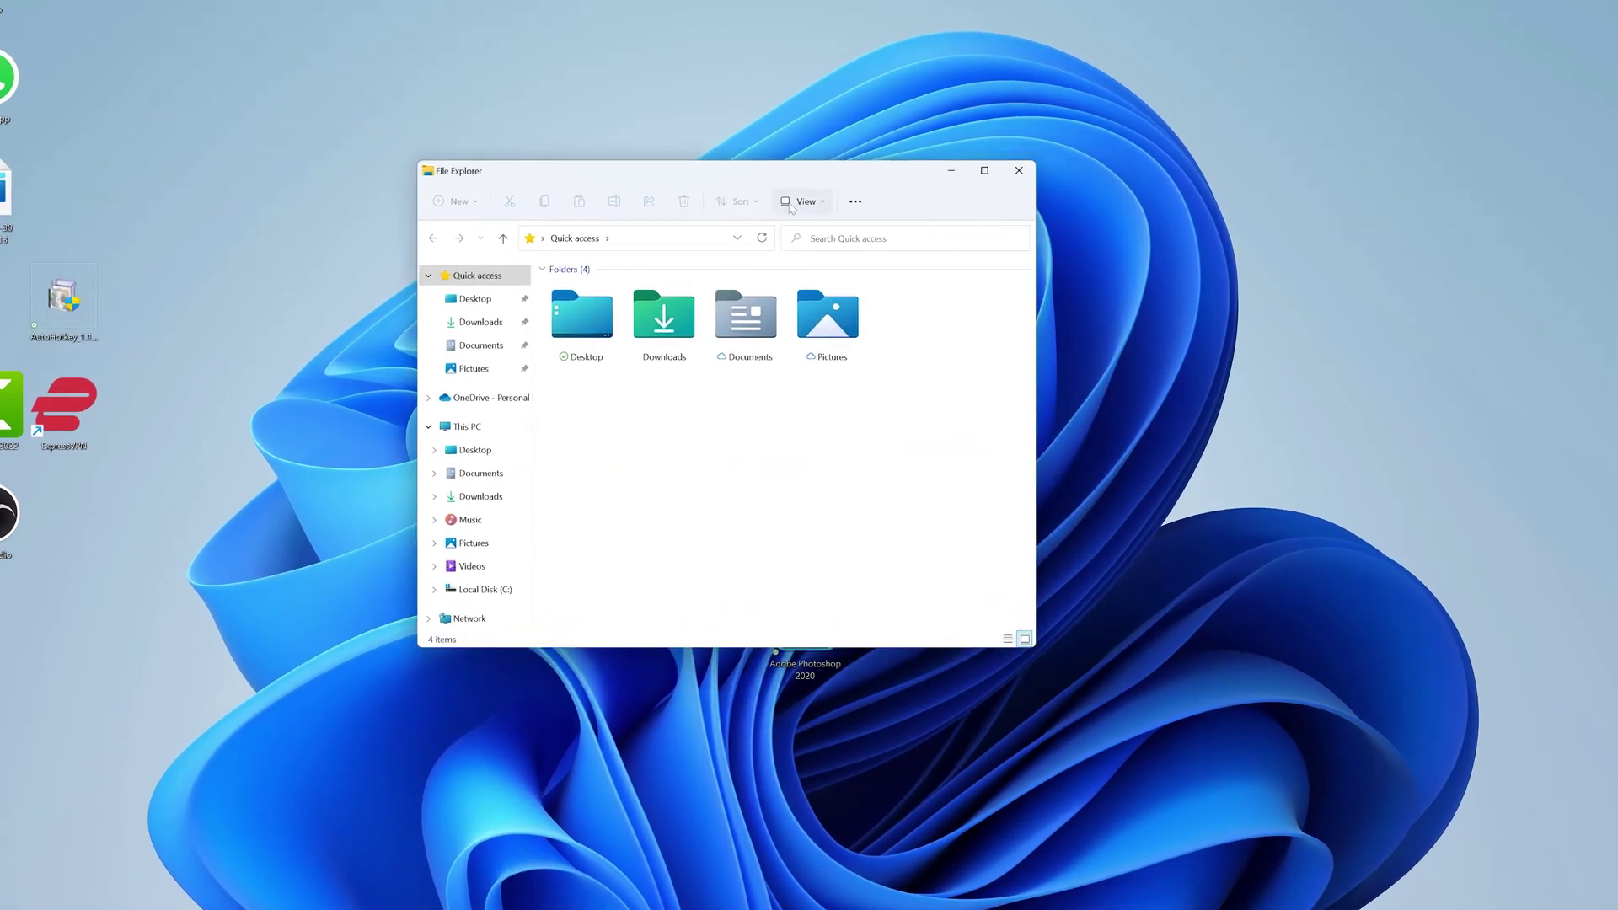
pyautogui.click(806, 203)
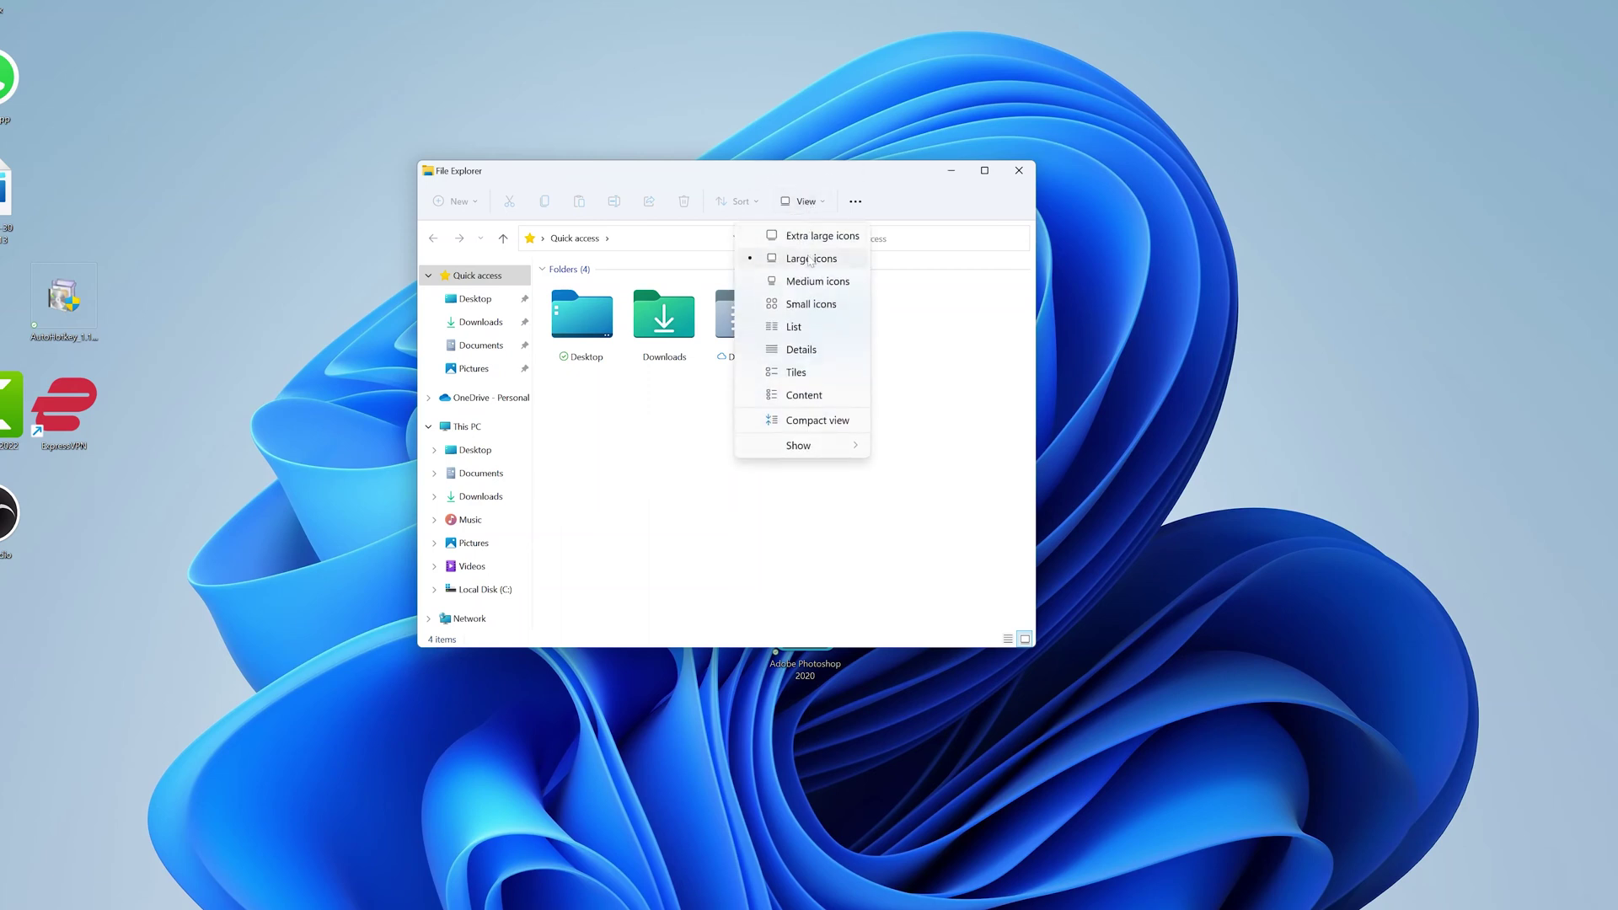
pyautogui.click(820, 239)
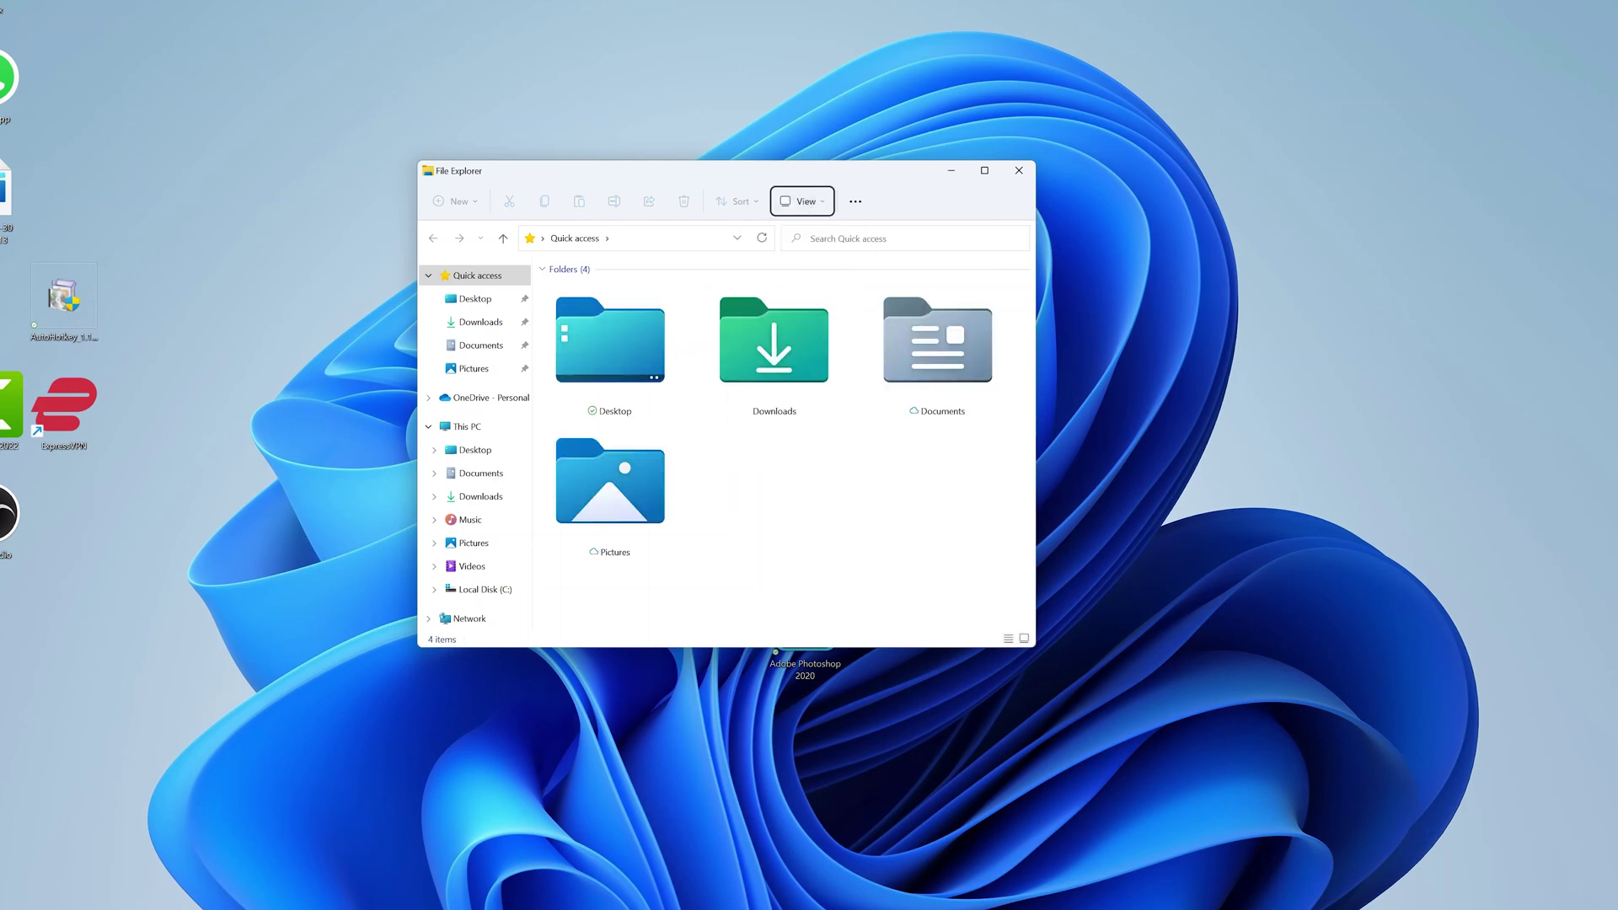
# Cycle the folder layout through Medium icons and List to Tiles, then Details.
pyautogui.click(814, 205)
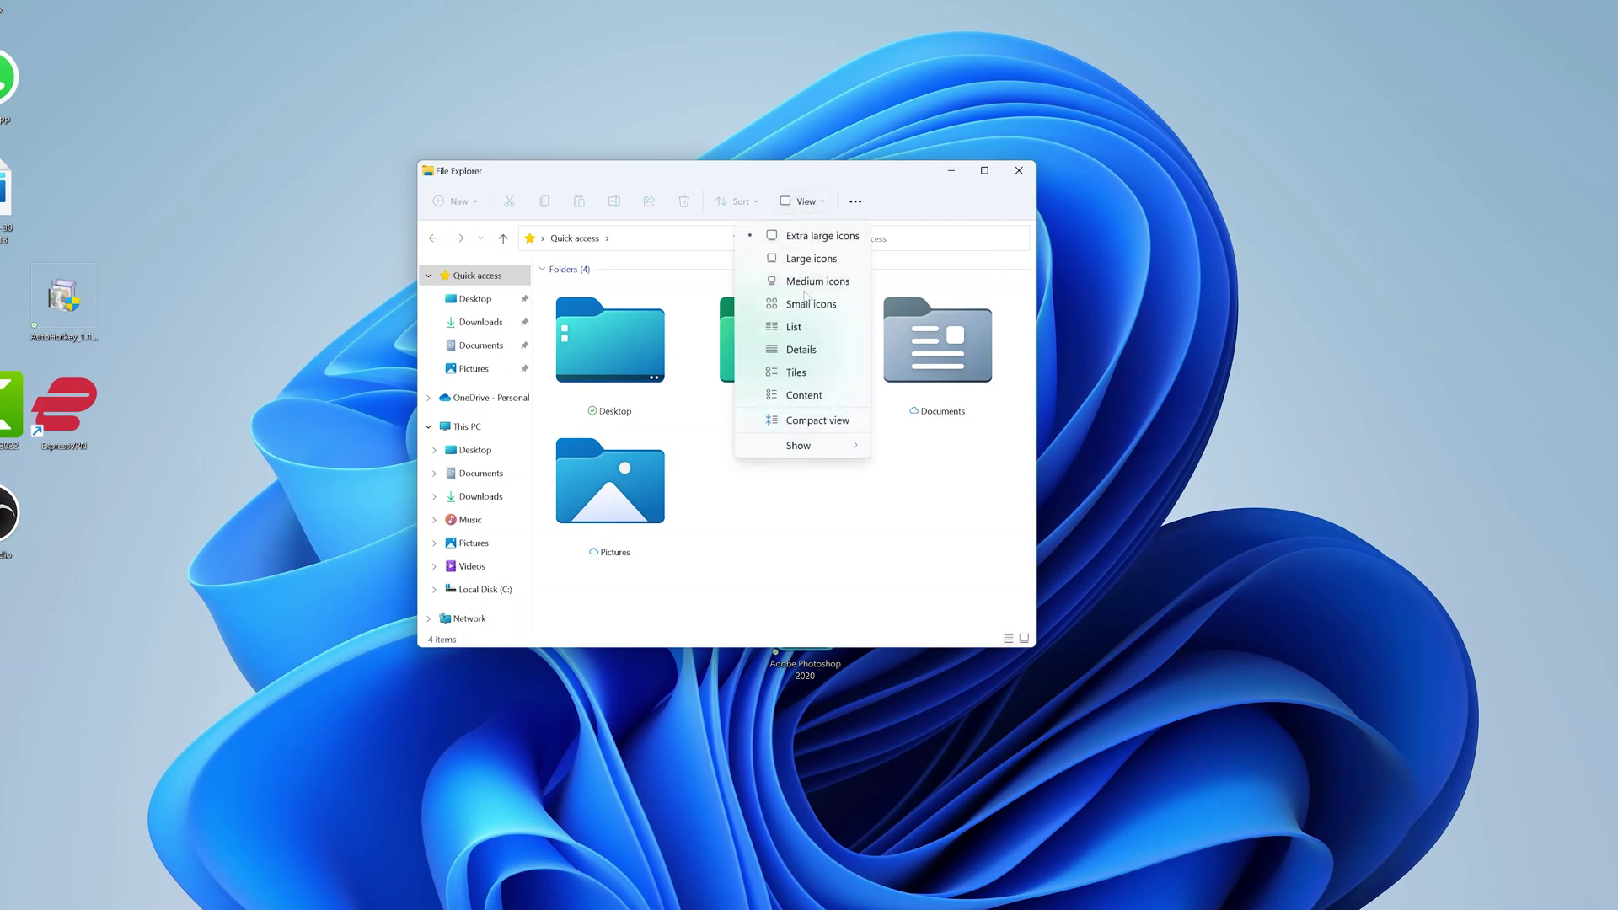
pyautogui.click(808, 291)
pyautogui.click(809, 202)
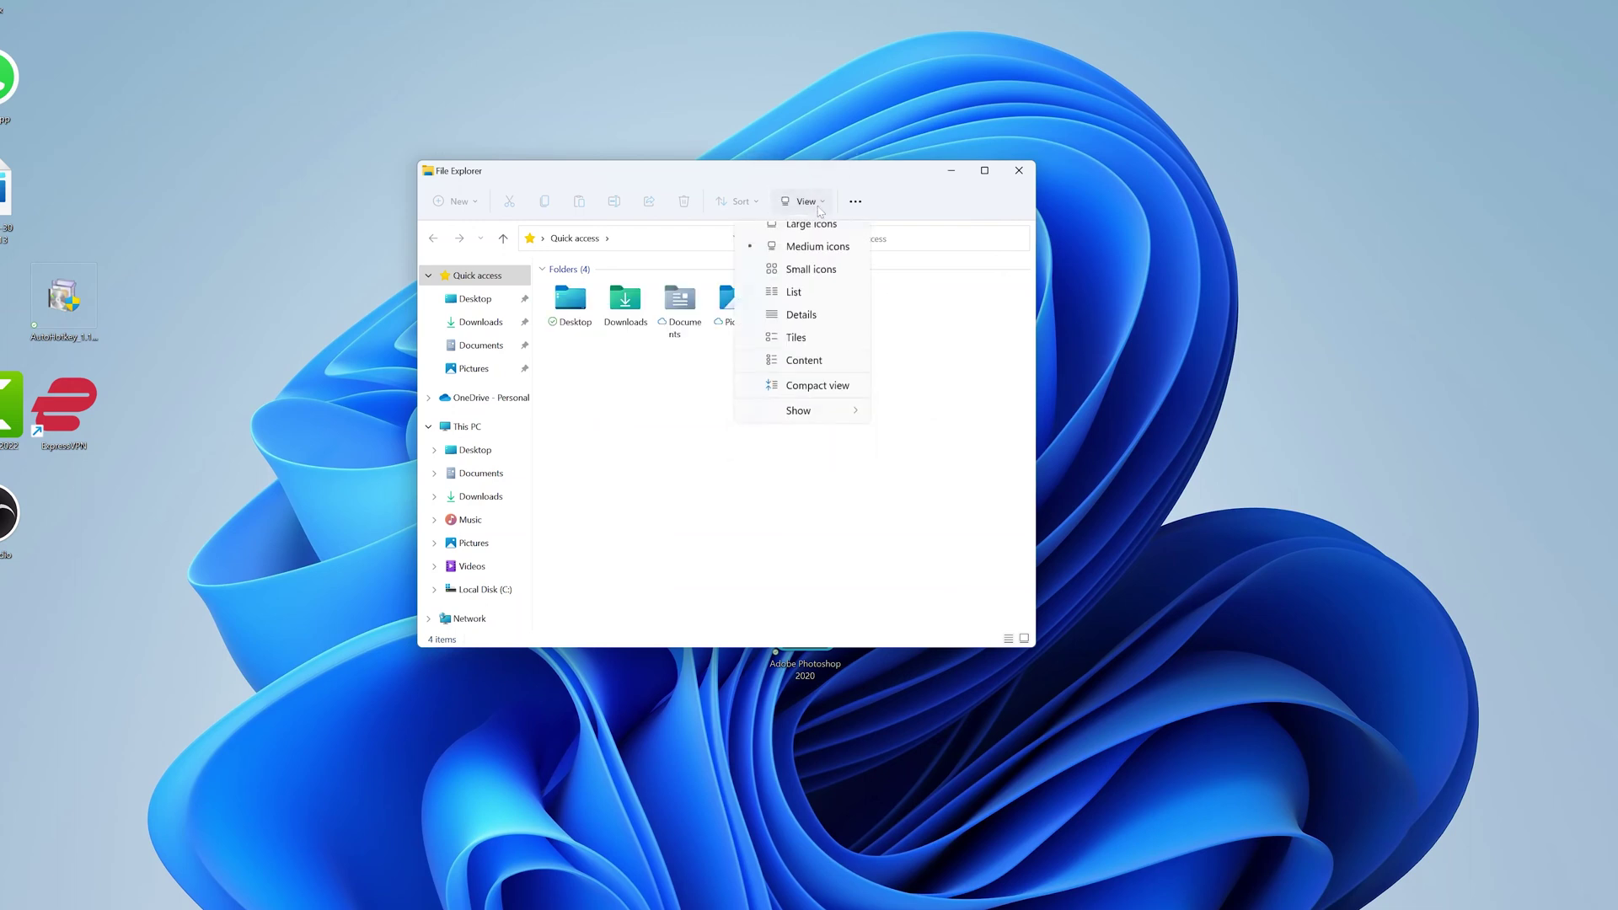
pyautogui.click(796, 308)
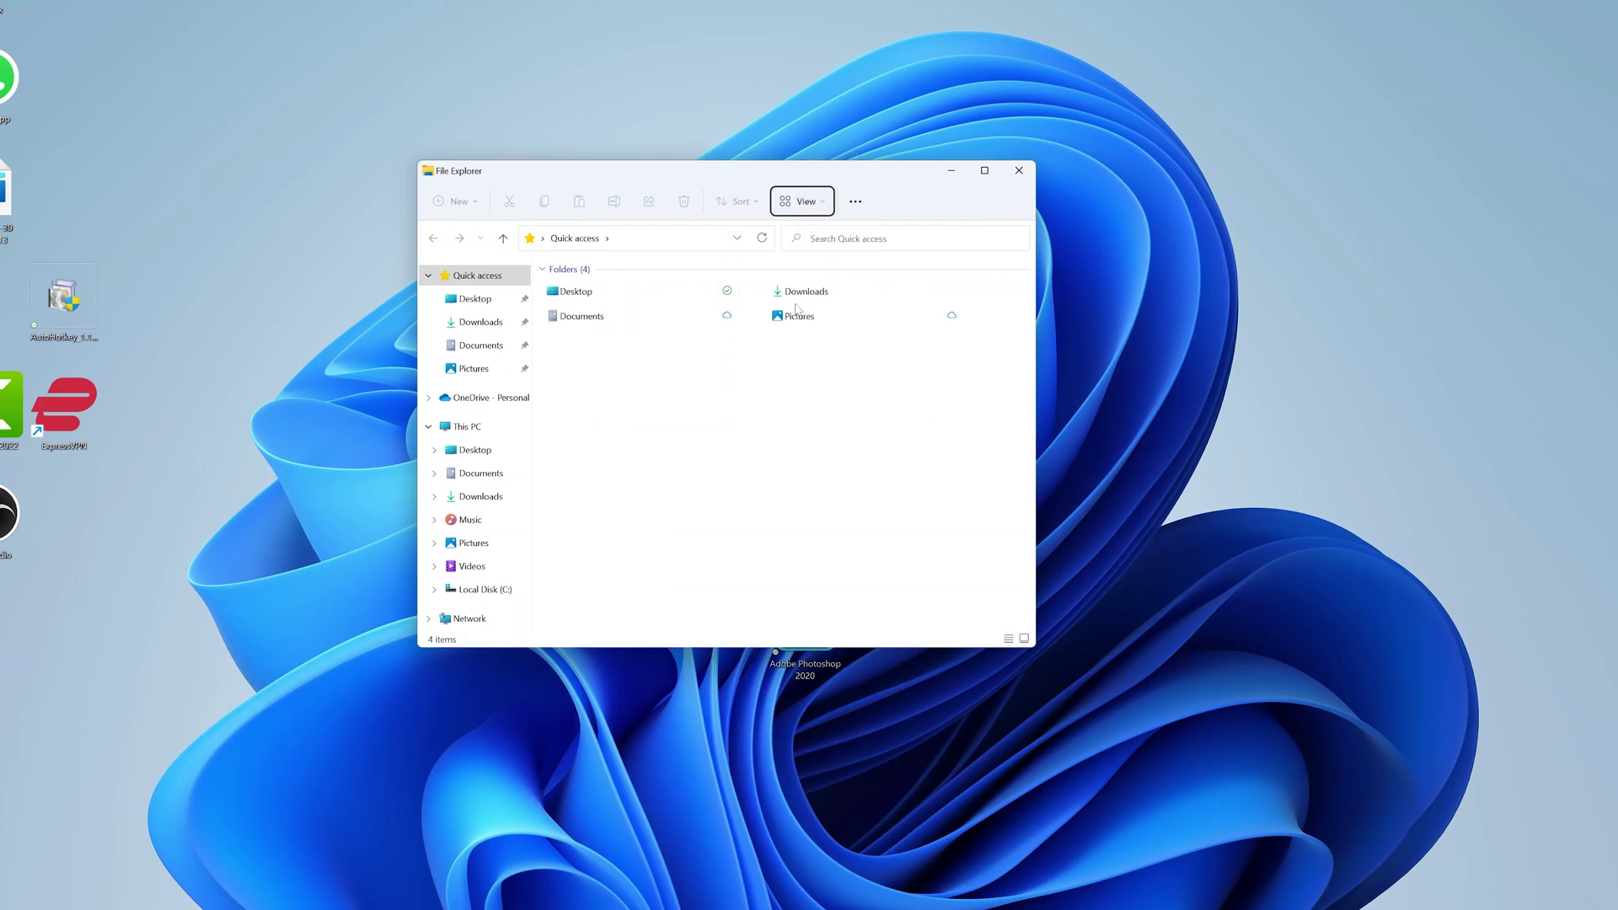
pyautogui.click(805, 202)
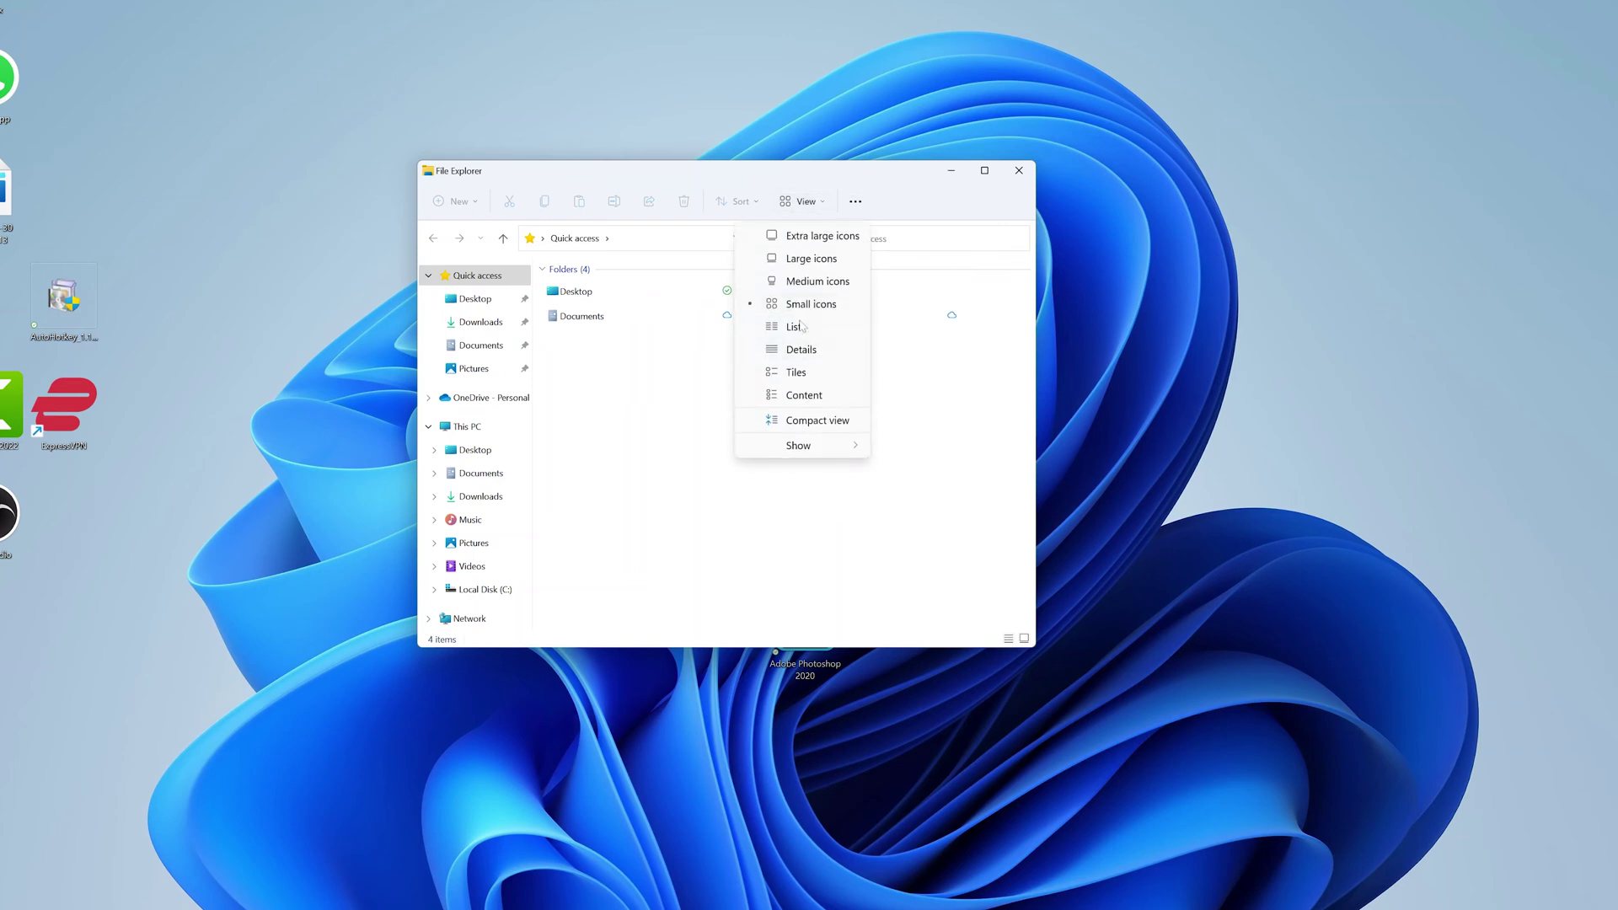
pyautogui.click(797, 373)
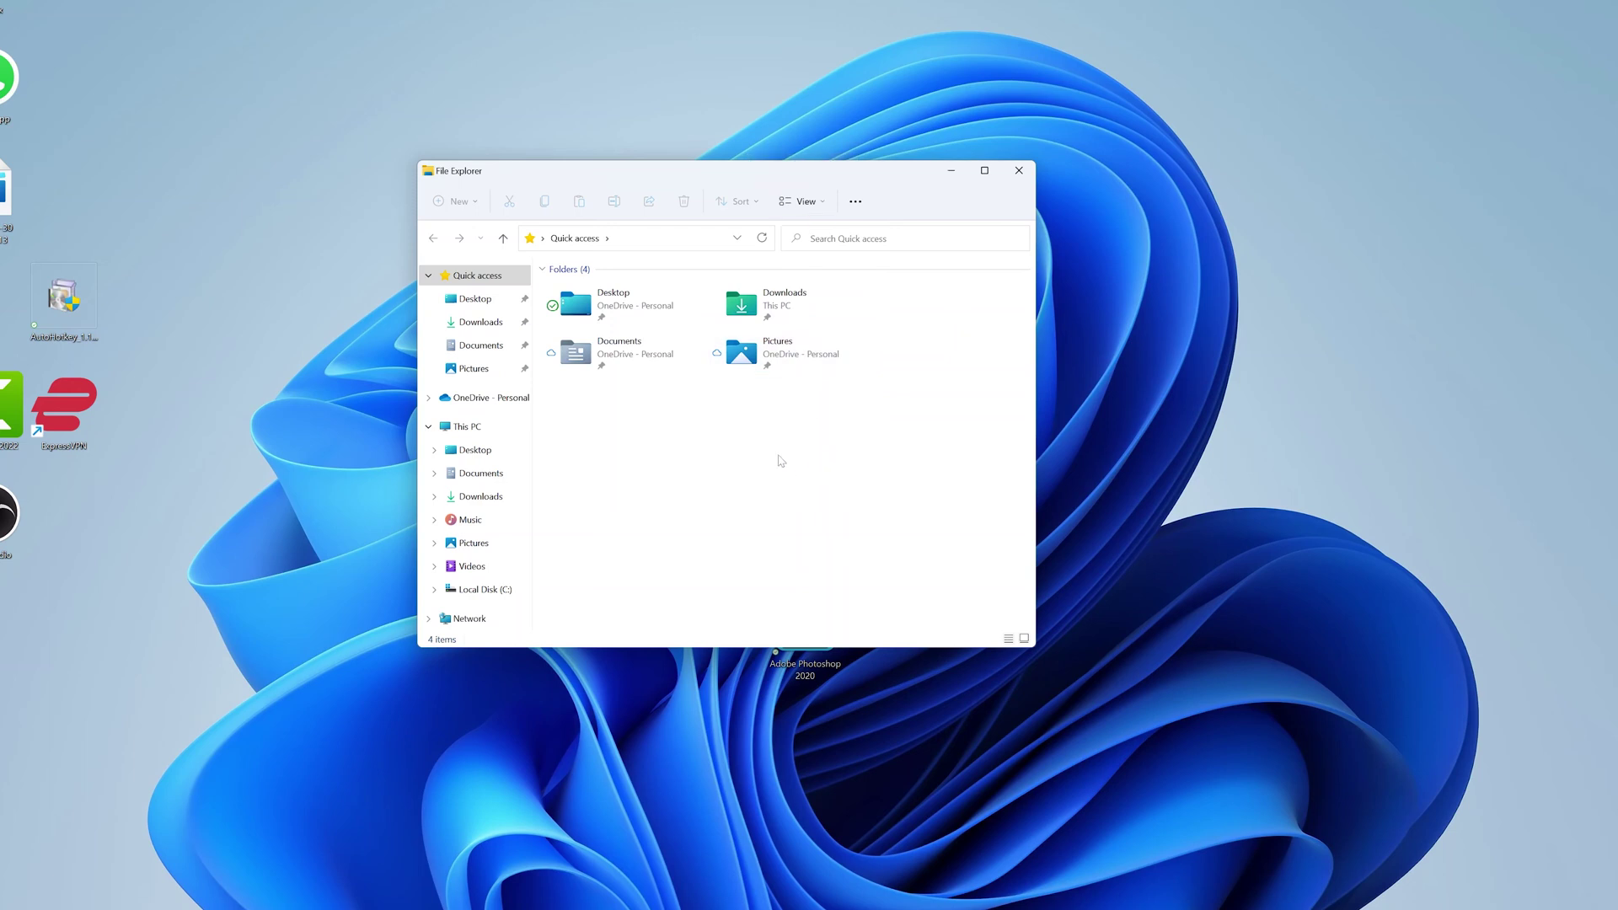
pyautogui.hotkey('ctrl', 'shift', '6')
# Switch the folders back to Tiles, then Medium icons, and Ctrl+scroll them larger.
pyautogui.hotkey('ctrl', 'shift', '7')
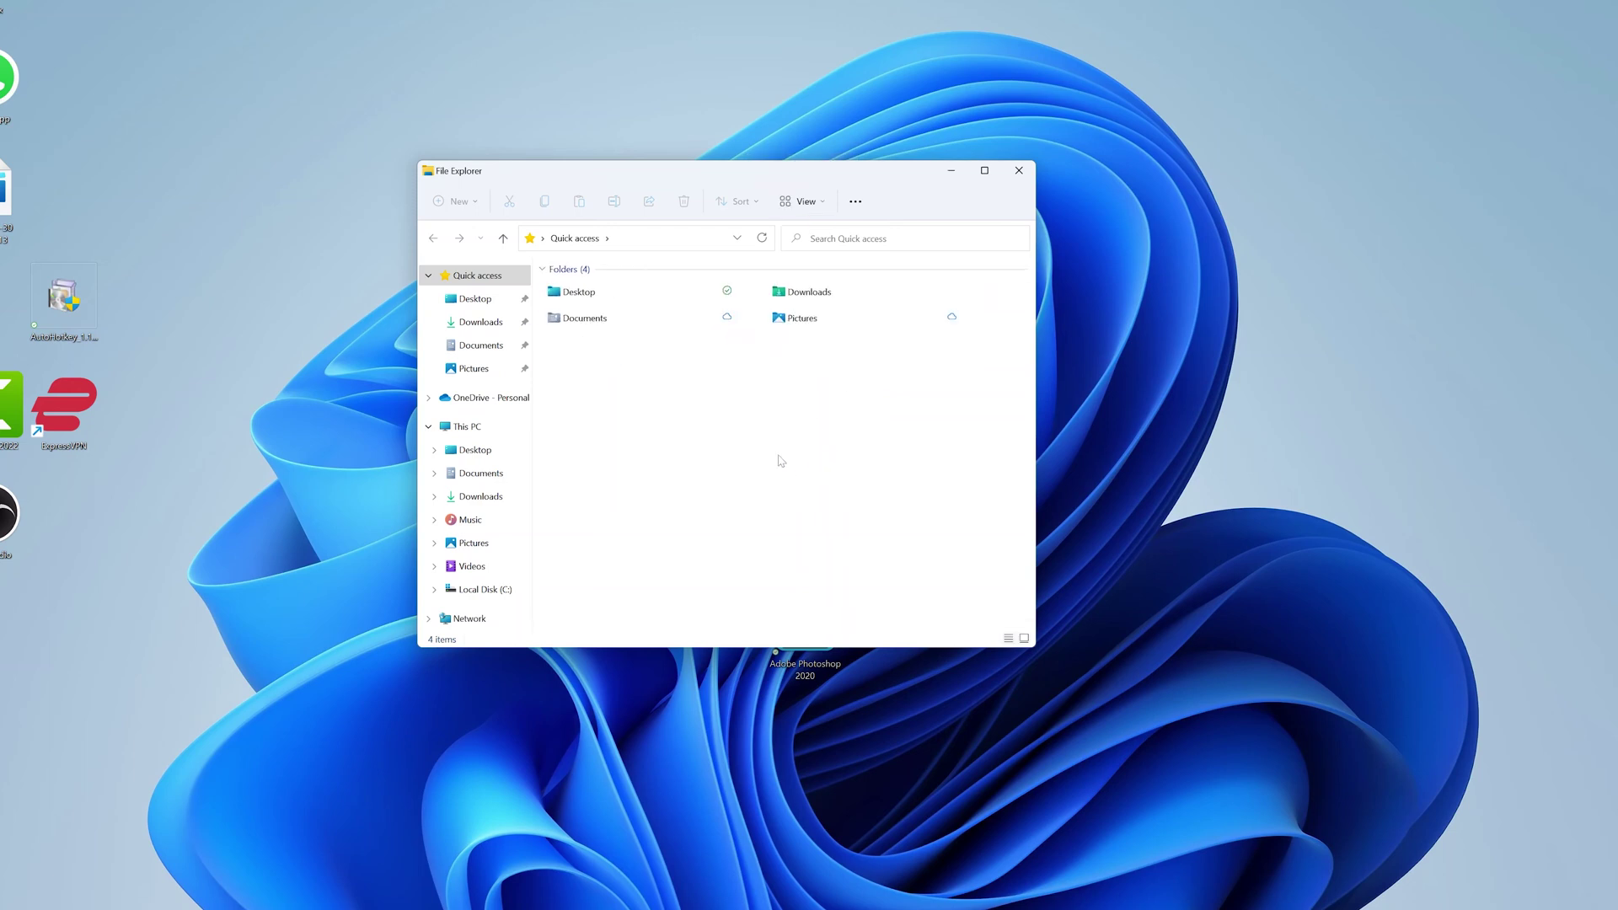
pyautogui.hotkey('ctrl', 'shift', '3')
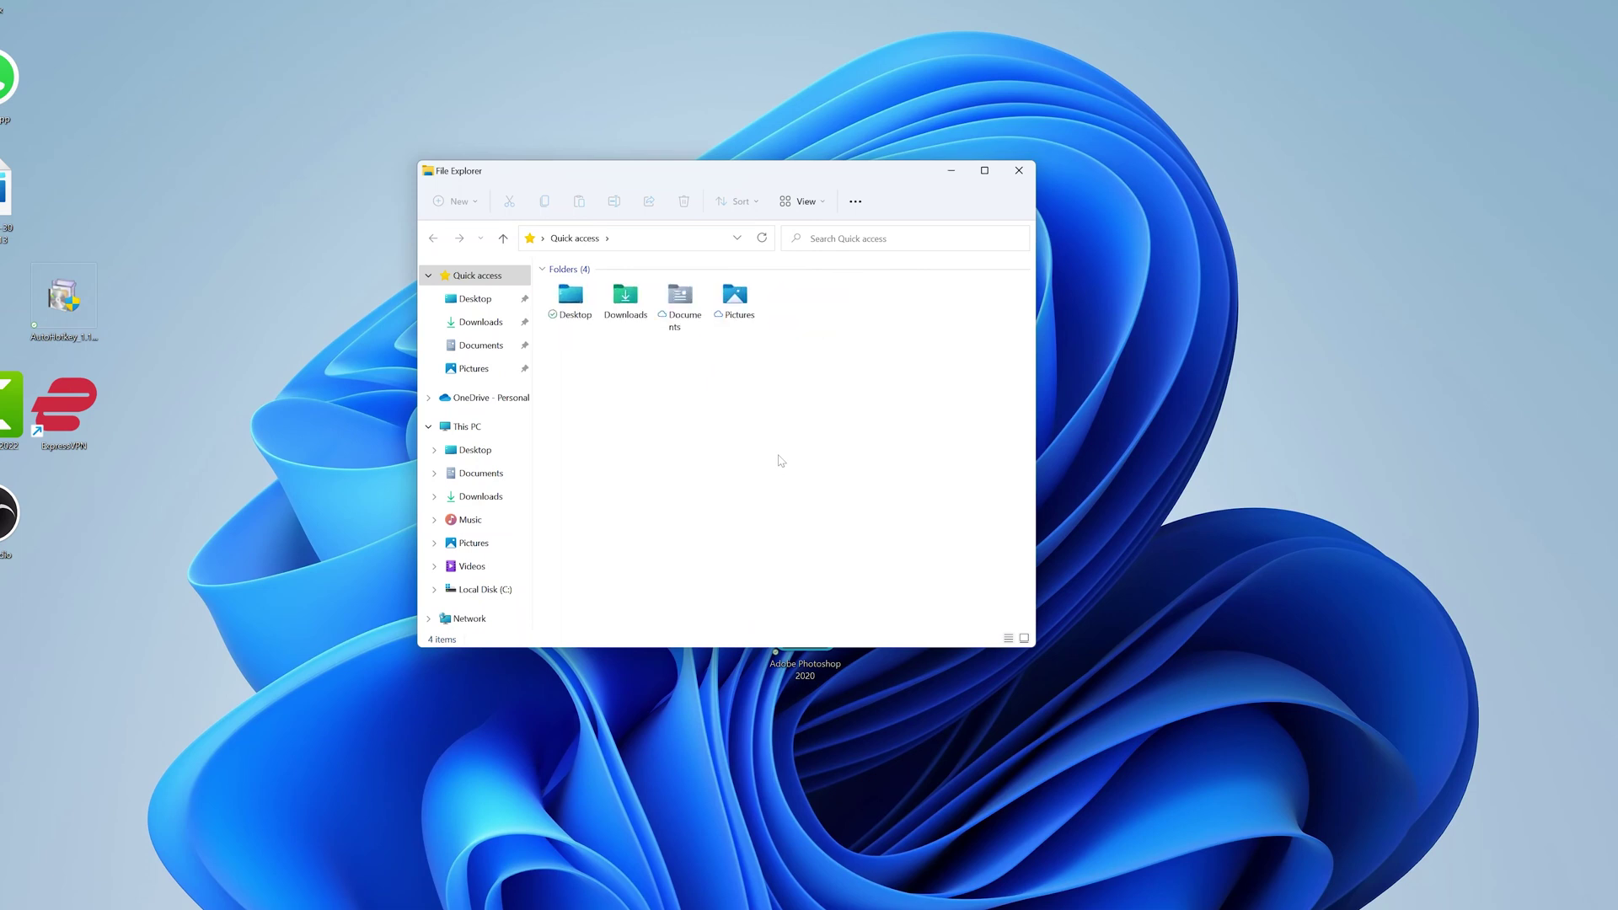
pyautogui.keyDown('ctrl'); pyautogui.scroll(4, 781, 460); pyautogui.keyUp('ctrl')
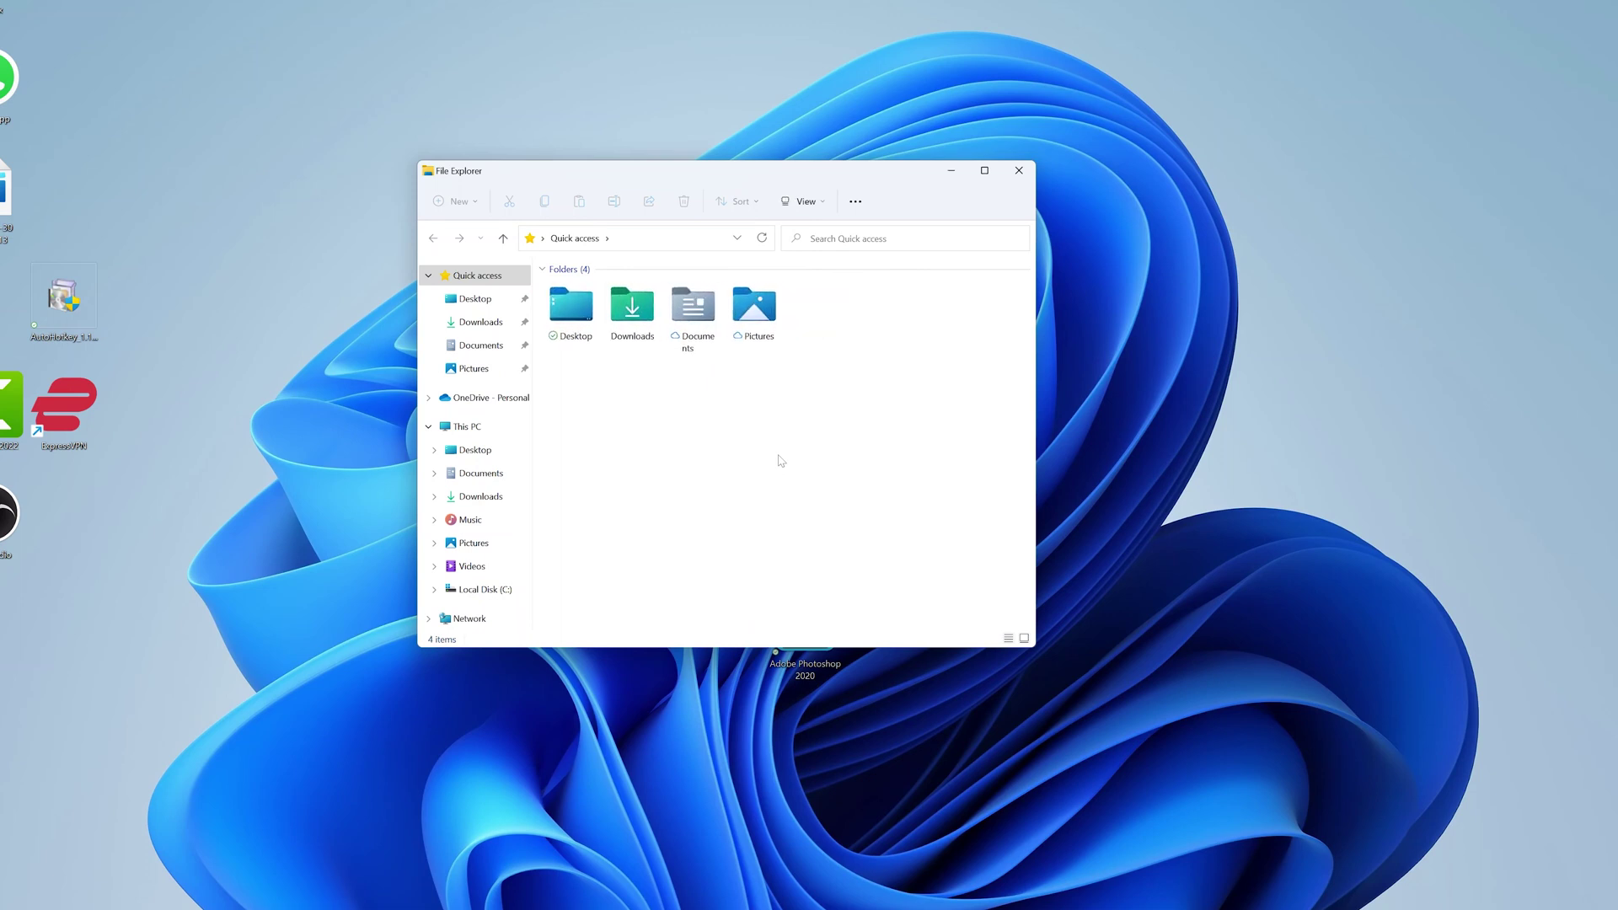
pyautogui.keyDown('ctrl'); pyautogui.scroll(4, 781, 460); pyautogui.keyUp('ctrl')
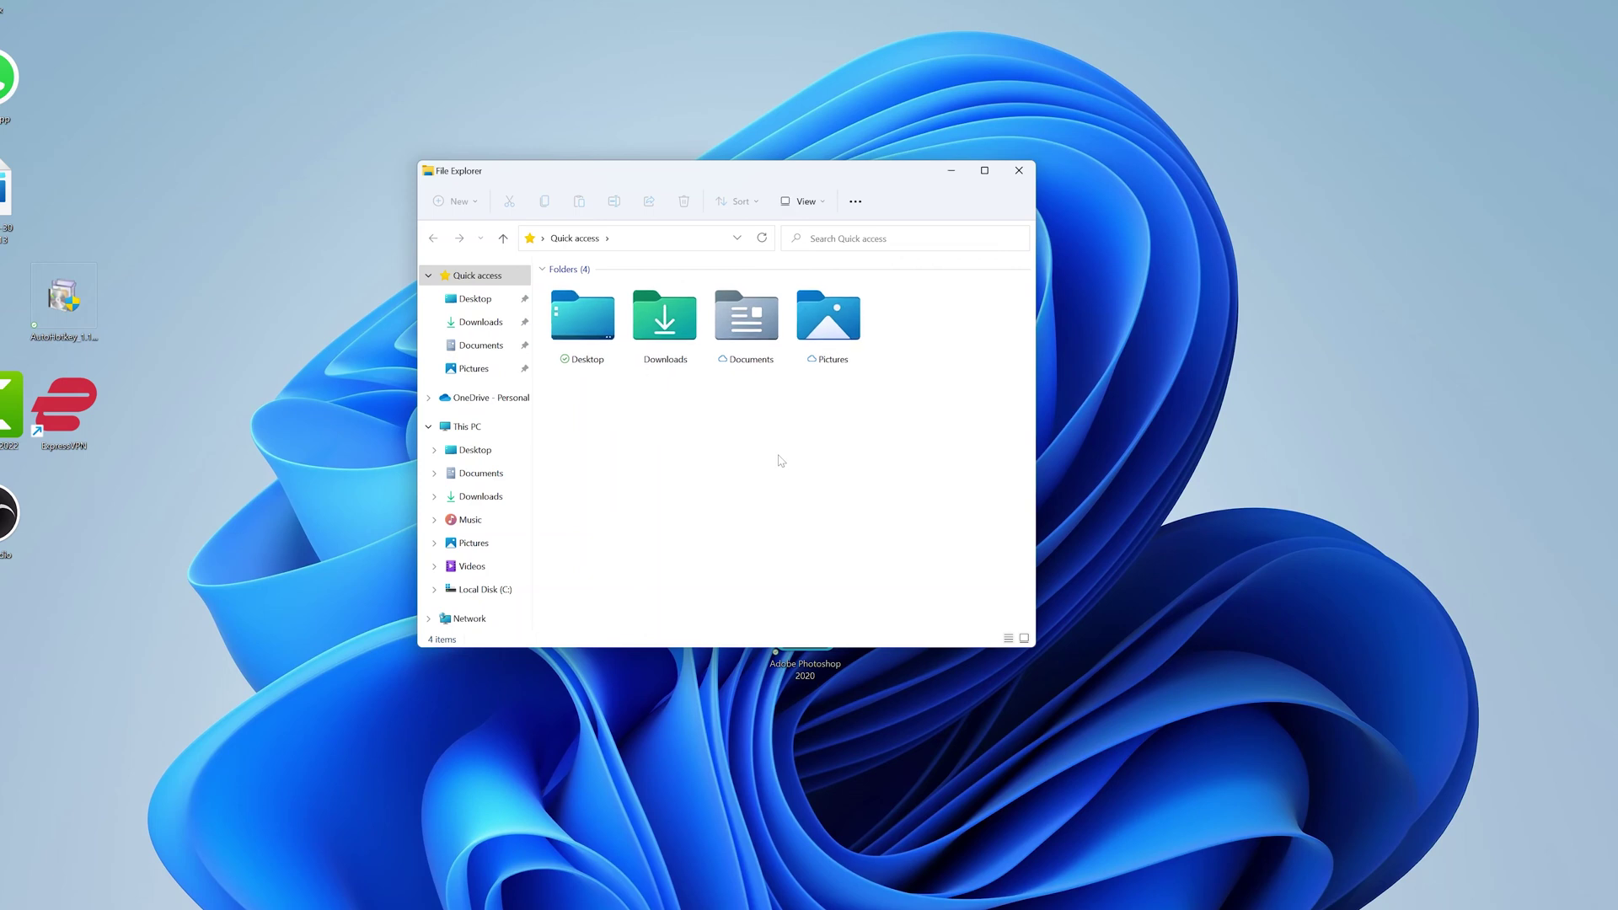
pyautogui.keyDown('ctrl'); pyautogui.scroll(4, 781, 460); pyautogui.keyUp('ctrl')
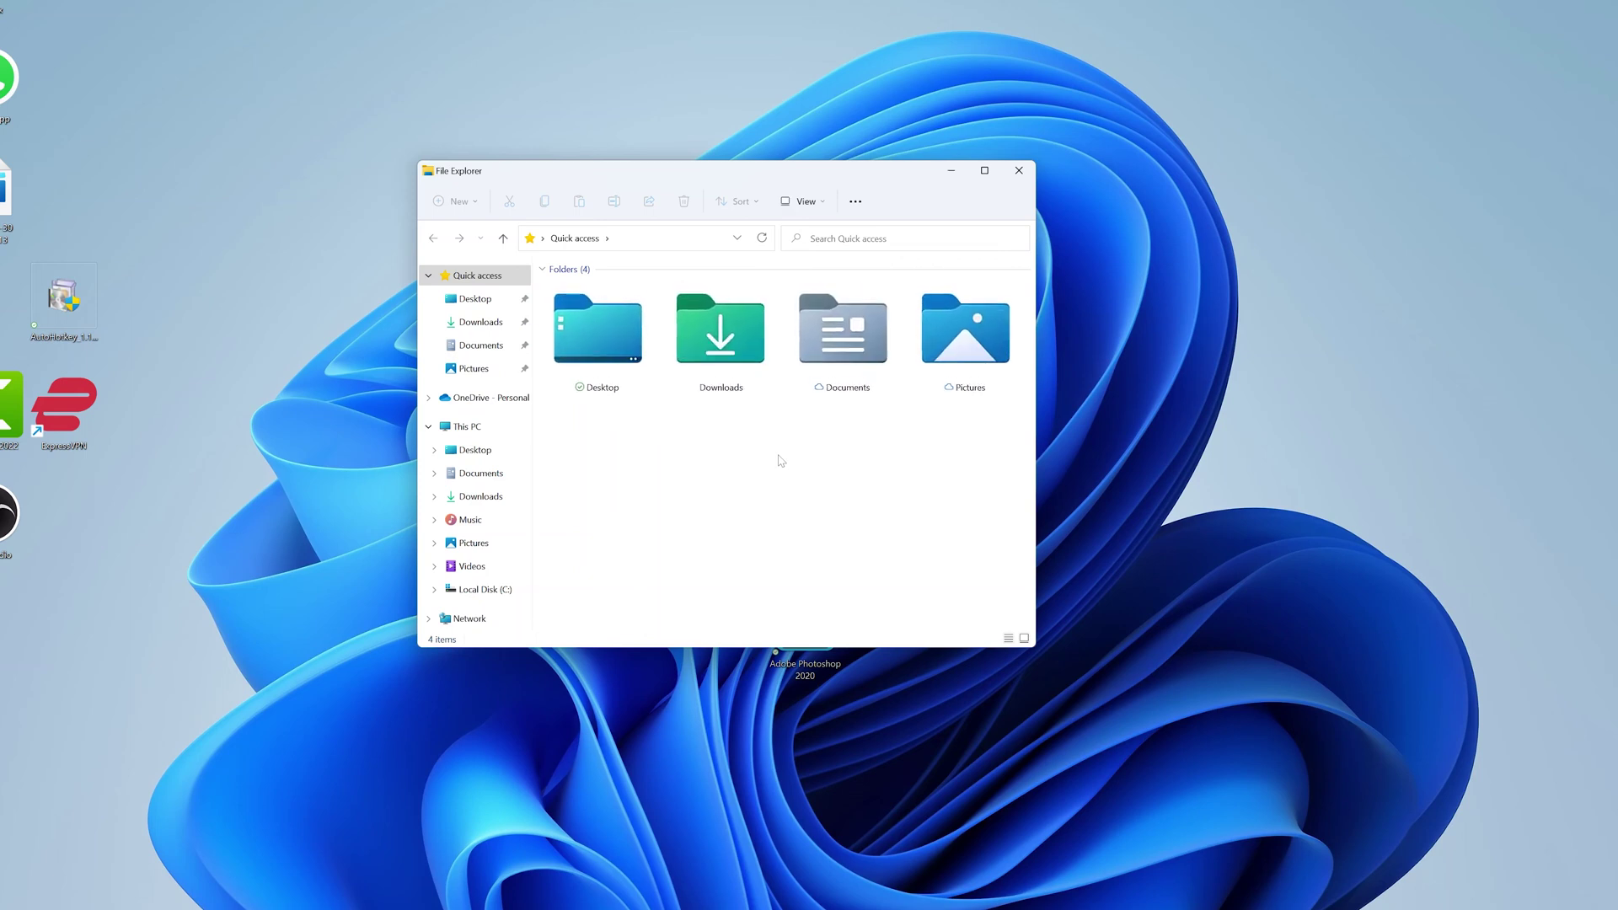
pyautogui.keyDown('ctrl'); pyautogui.scroll(1, 781, 460); pyautogui.keyUp('ctrl')
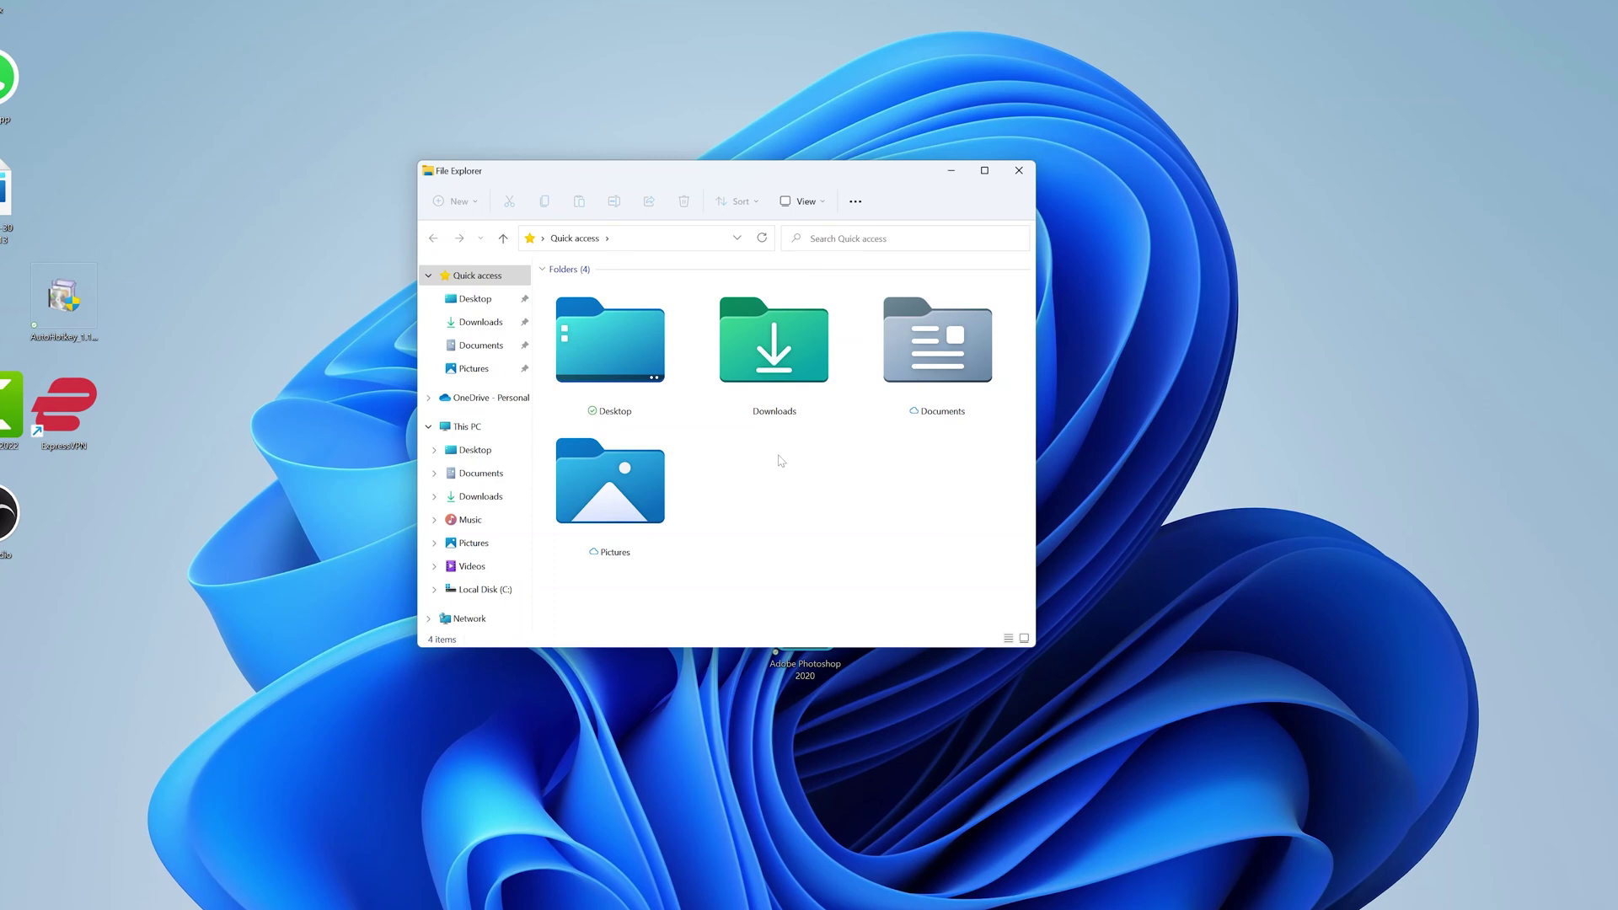
# Adjust the folder icons with Ctrl+scroll to Large icons, then close File Explorer.
pyautogui.keyDown('ctrl'); pyautogui.scroll(-3, 781, 460); pyautogui.keyUp('ctrl')
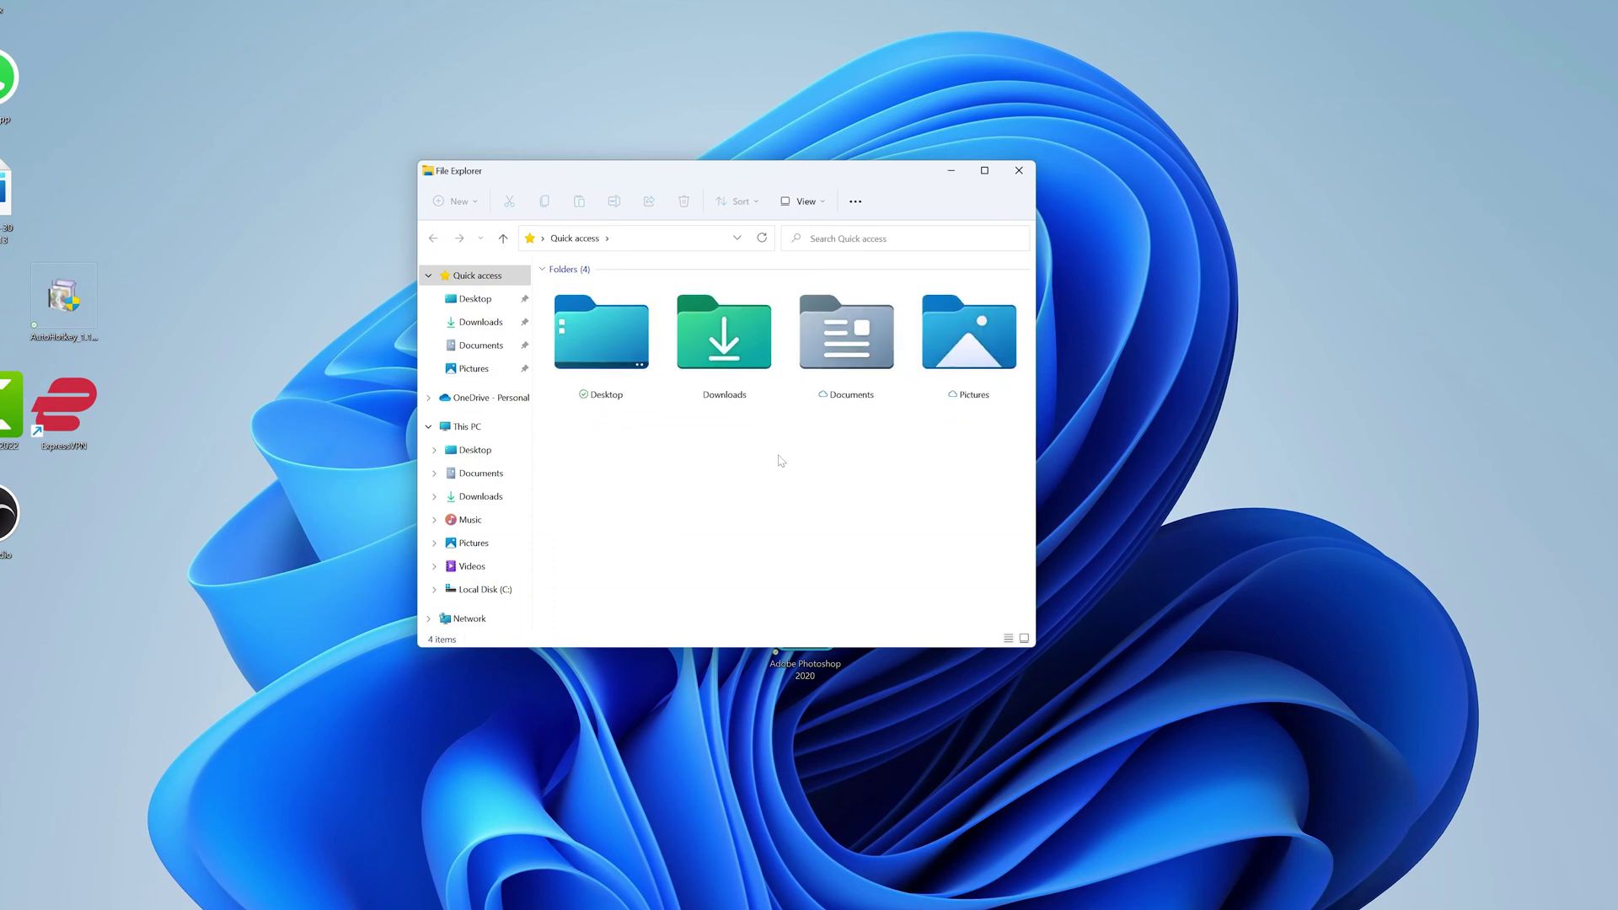
pyautogui.keyDown('ctrl'); pyautogui.scroll(-1, 781, 460); pyautogui.keyUp('ctrl')
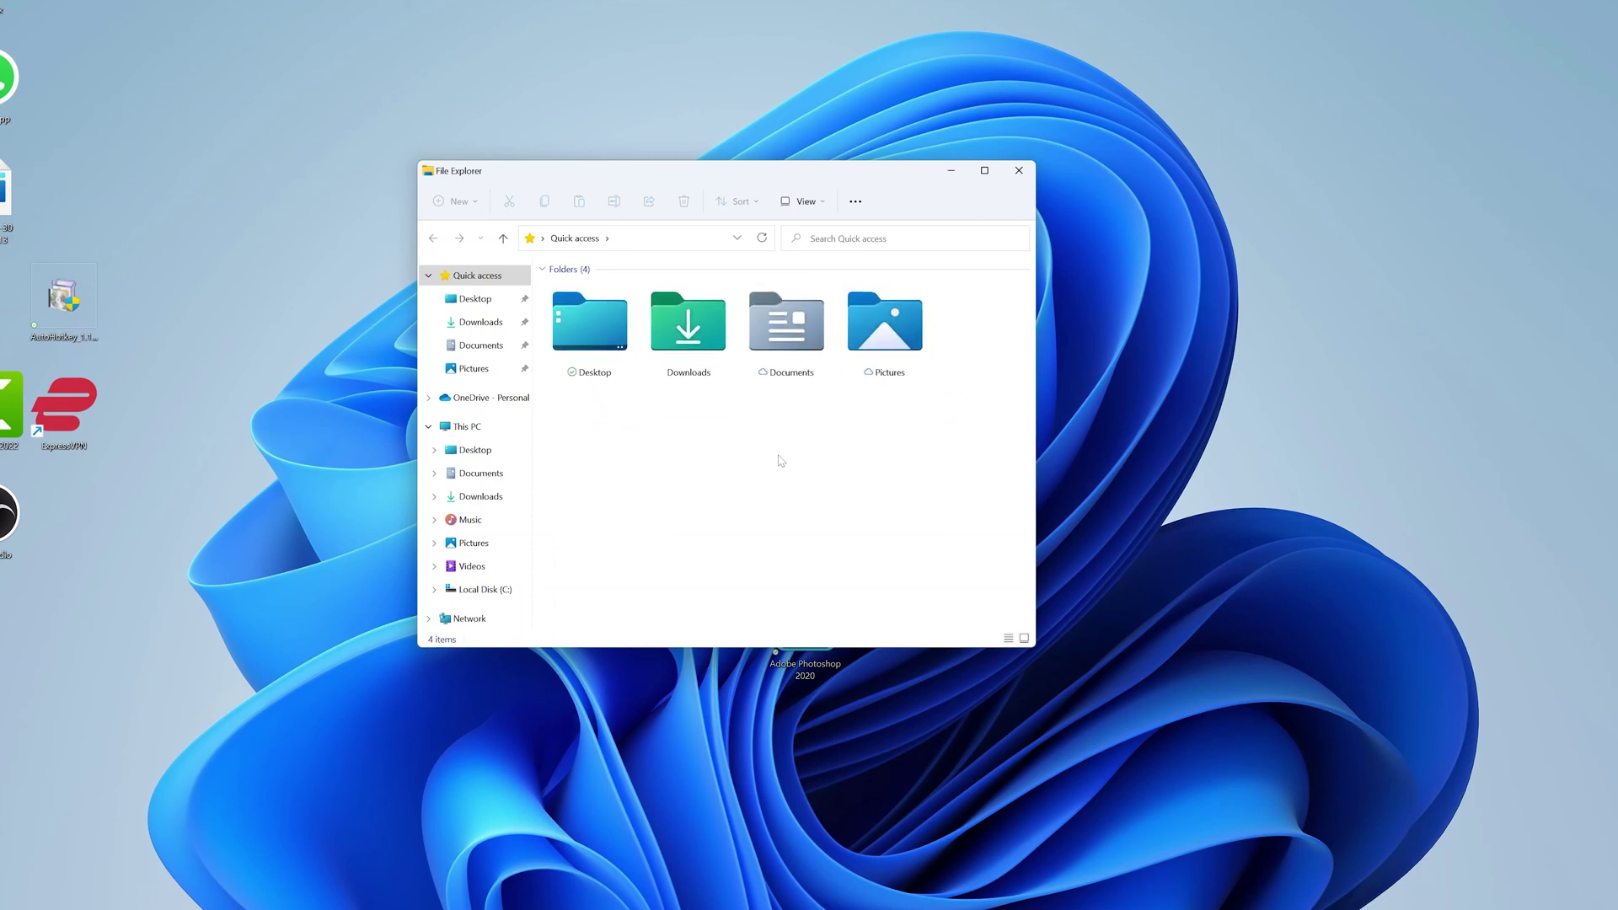
pyautogui.keyDown('ctrl'); pyautogui.scroll(1, 781, 460); pyautogui.keyUp('ctrl')
pyautogui.scroll(-1, 781, 460)
pyautogui.keyDown('ctrl'); pyautogui.scroll(1, 781, 460); pyautogui.keyUp('ctrl')
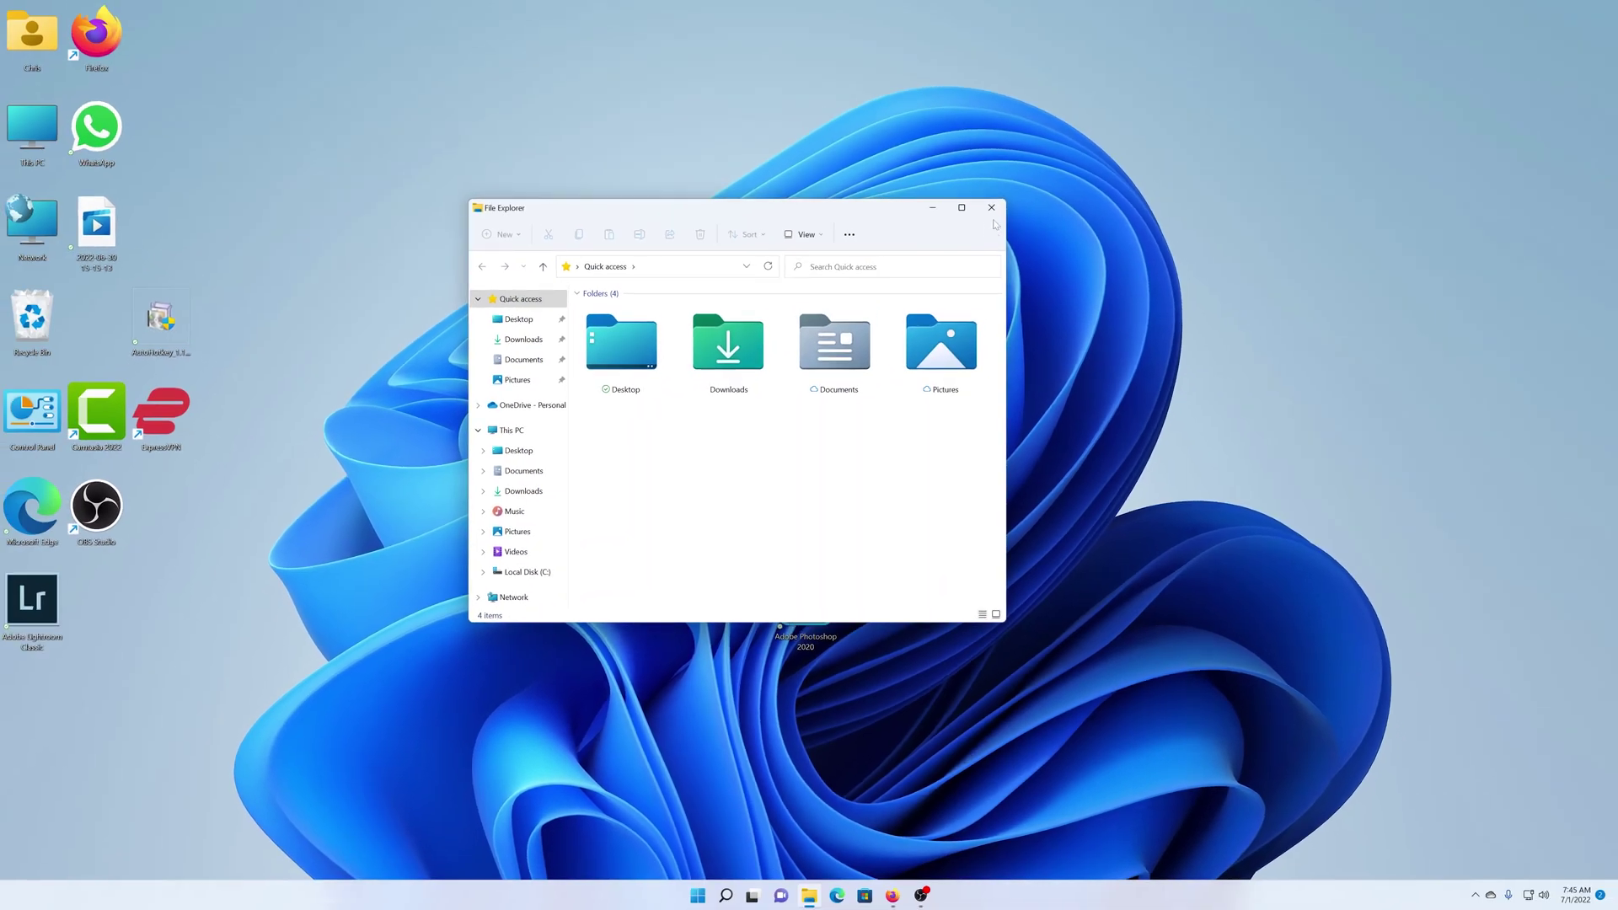
pyautogui.click(992, 208)
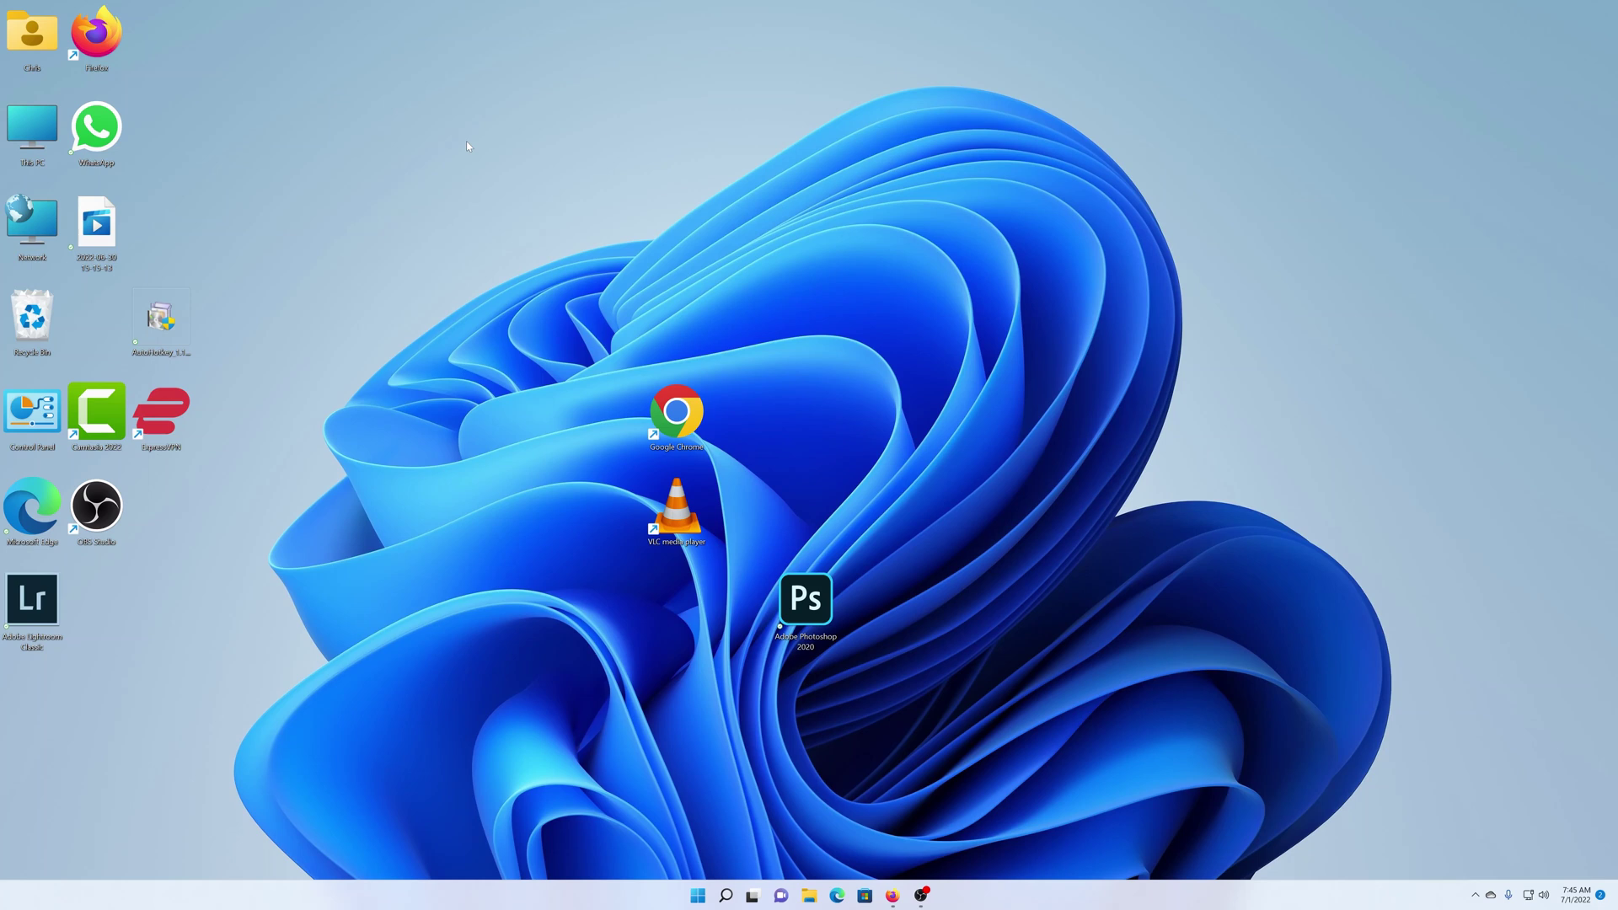
# Turn on Auto arrange icons in the desktop's View menu.
pyautogui.rightClick(474, 121)
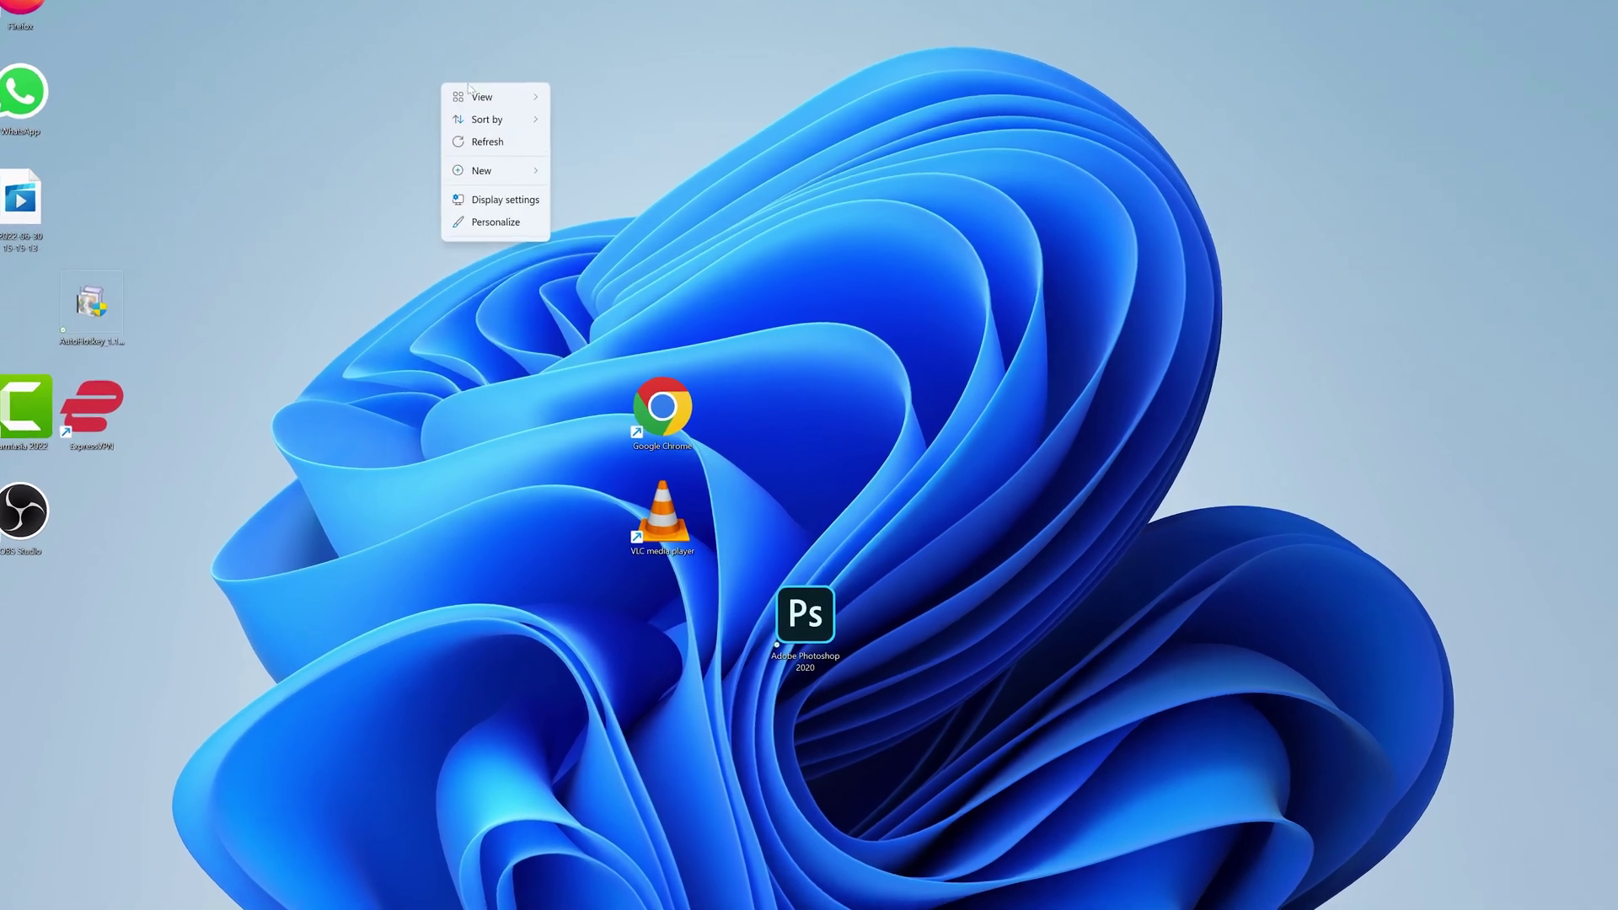
pyautogui.moveTo(509, 128)
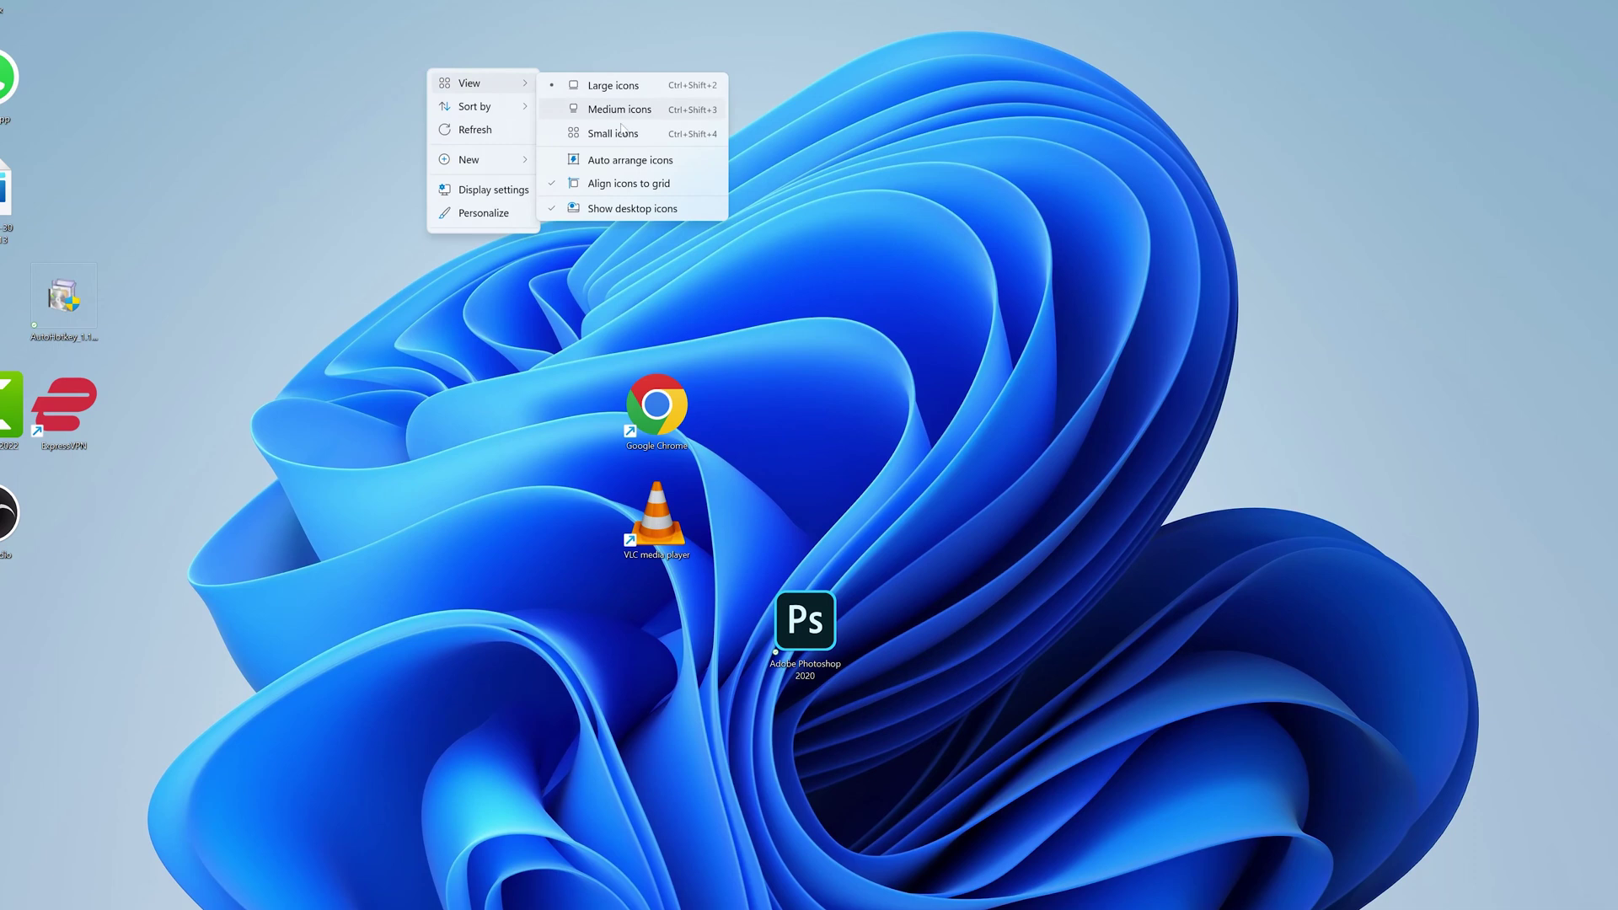
pyautogui.click(627, 159)
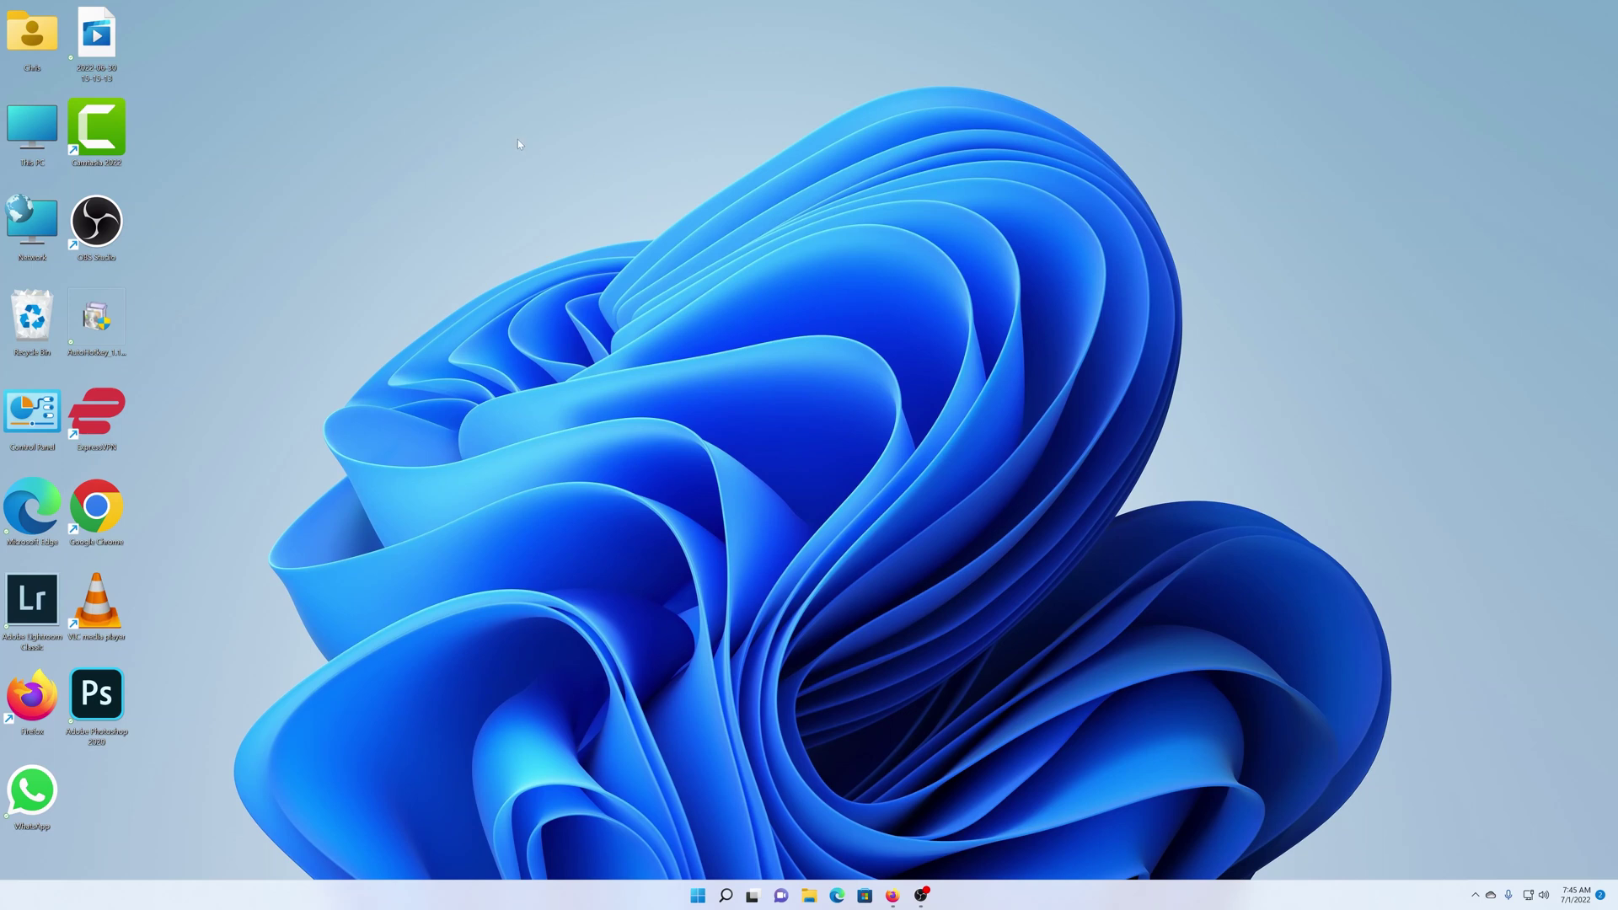
# Uncheck Show desktop icons in the desktop's View menu.
pyautogui.rightClick(430, 123)
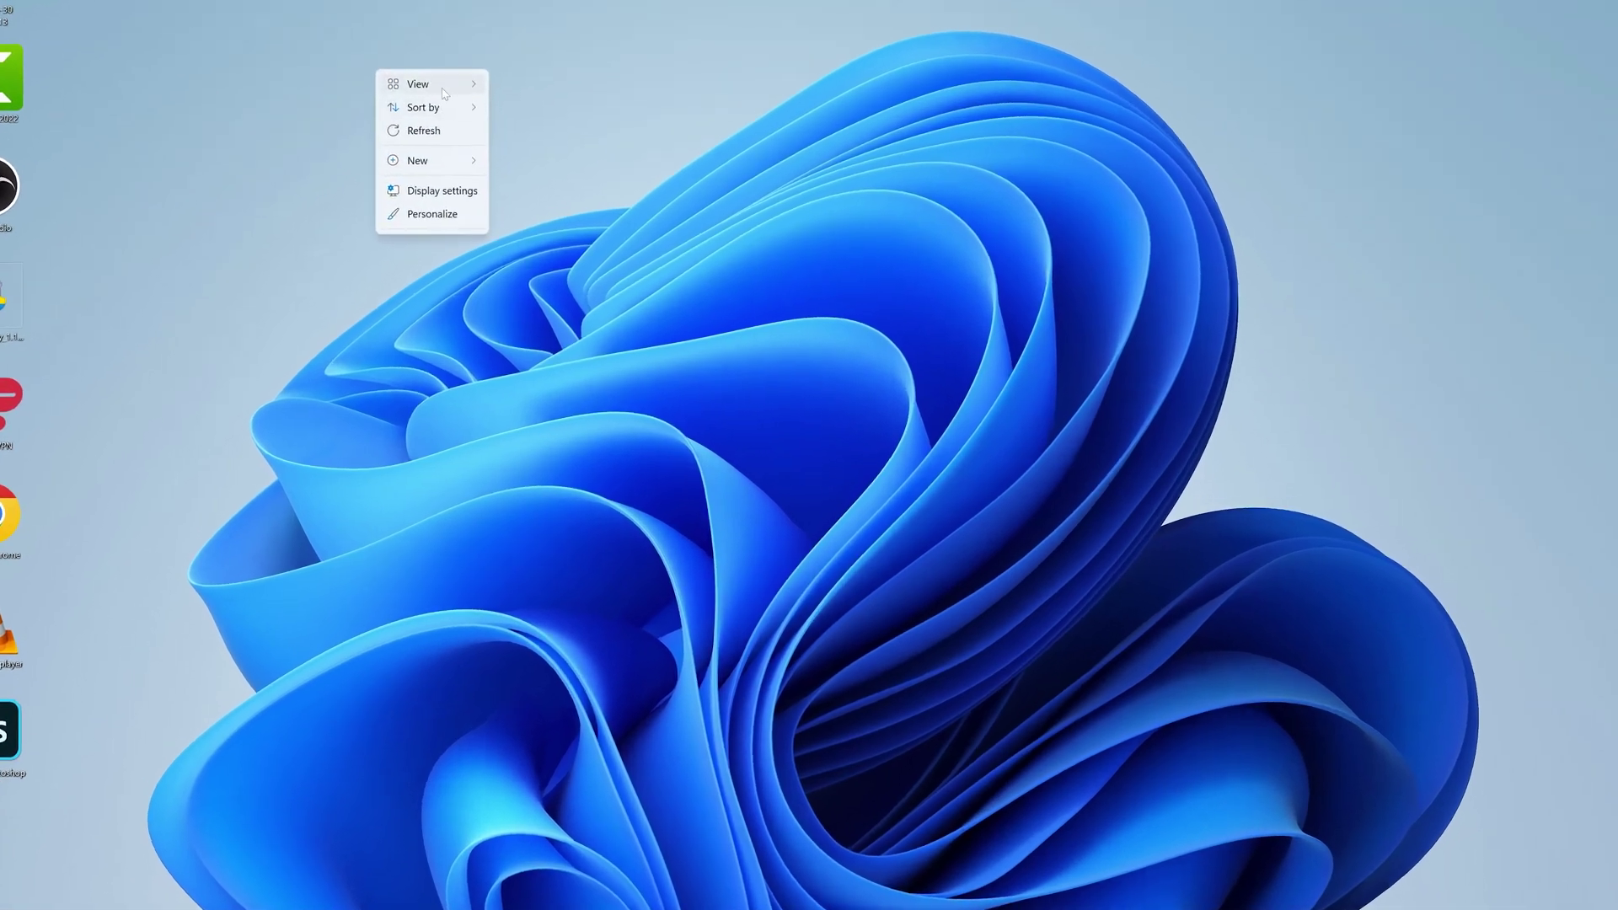
pyautogui.moveTo(442, 87)
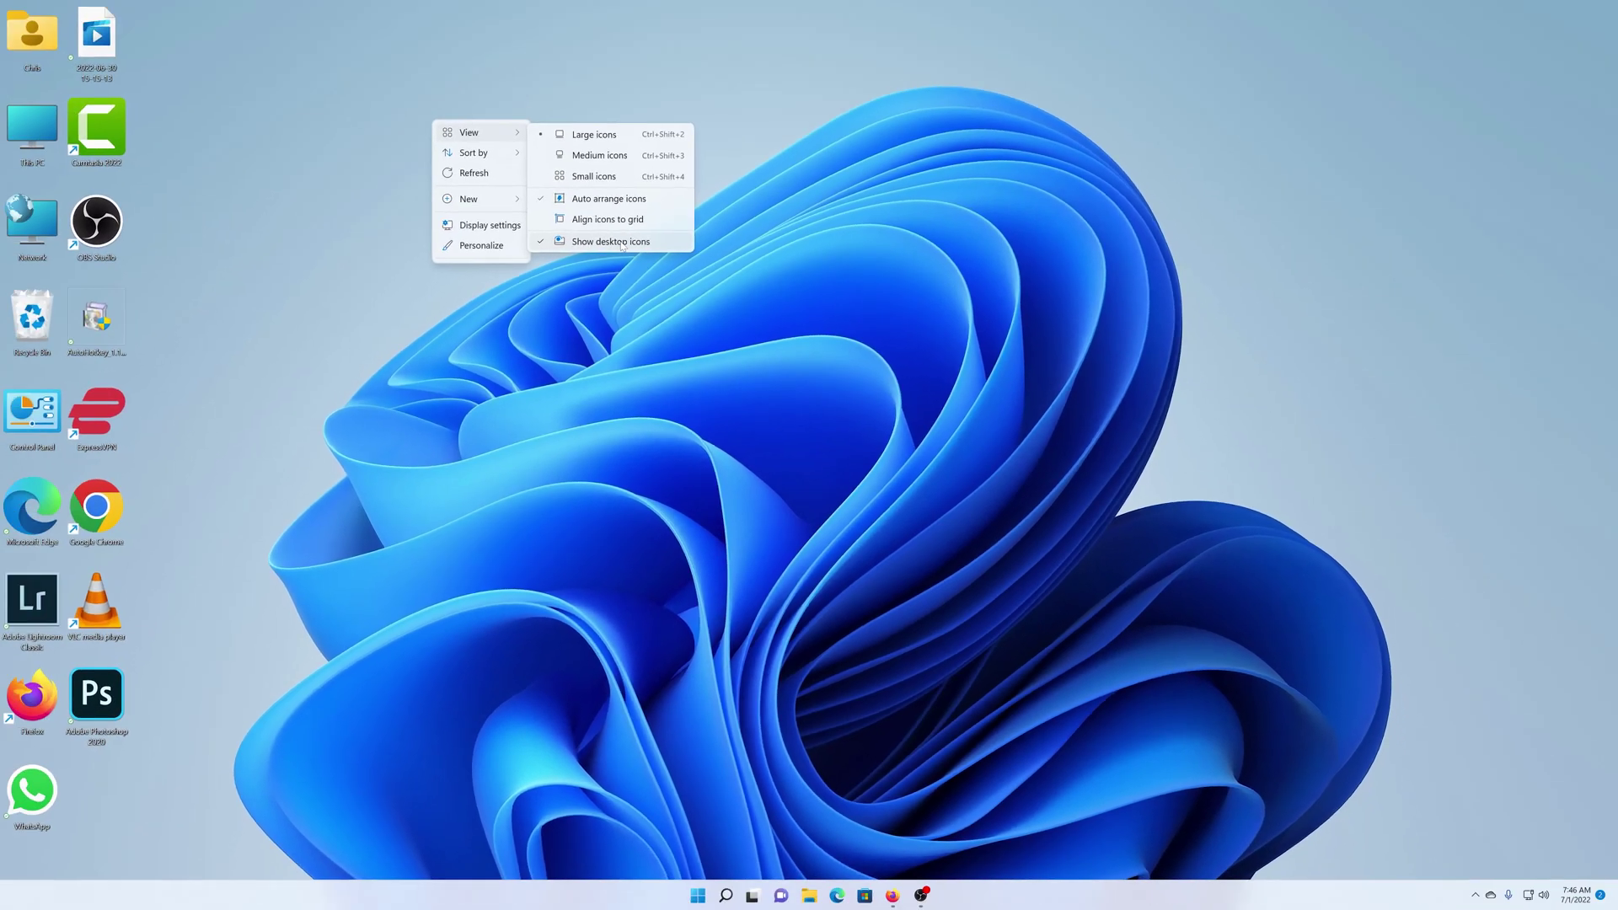
pyautogui.click(622, 242)
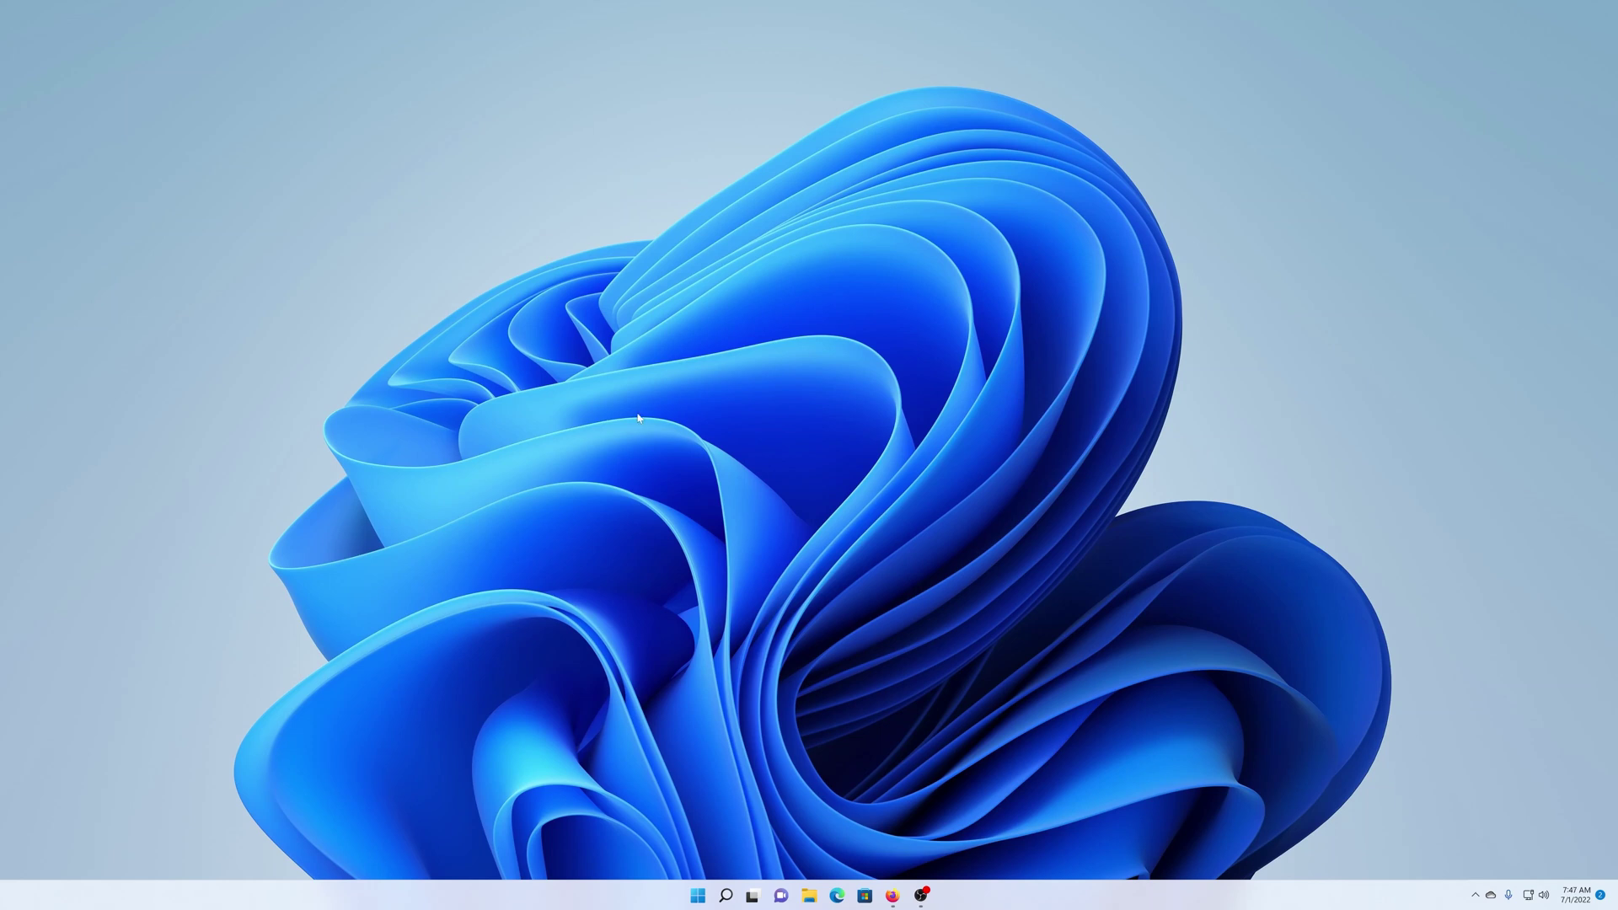
# Re-enable Show desktop icons, then Ctrl+scroll down to shrink the icons.
pyautogui.rightClick(435, 87)
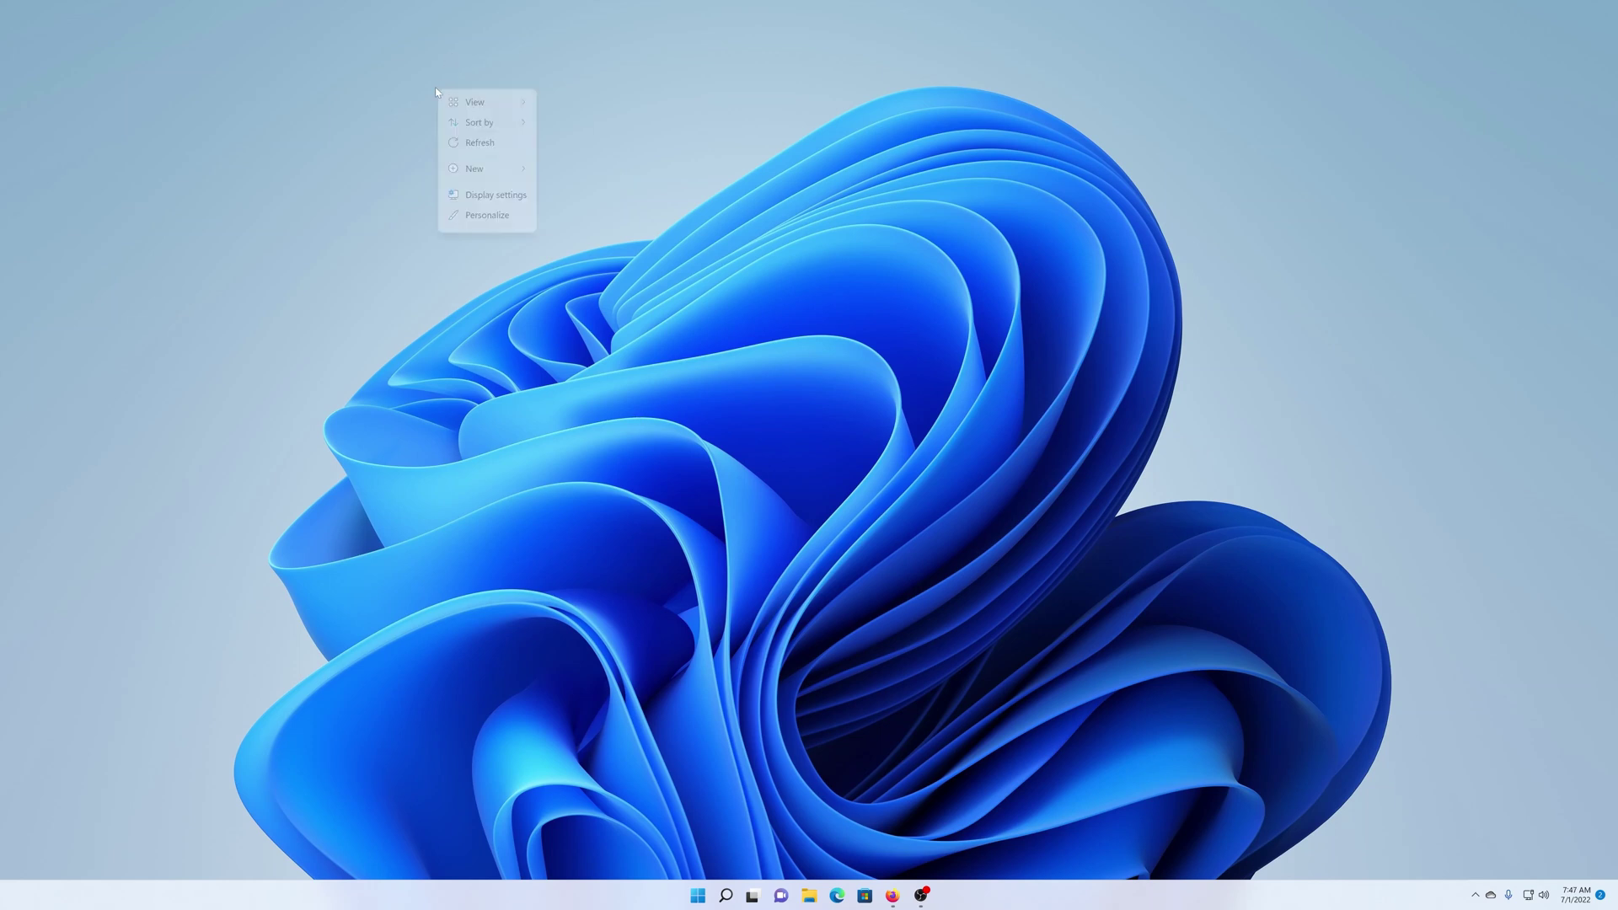
pyautogui.moveTo(505, 102)
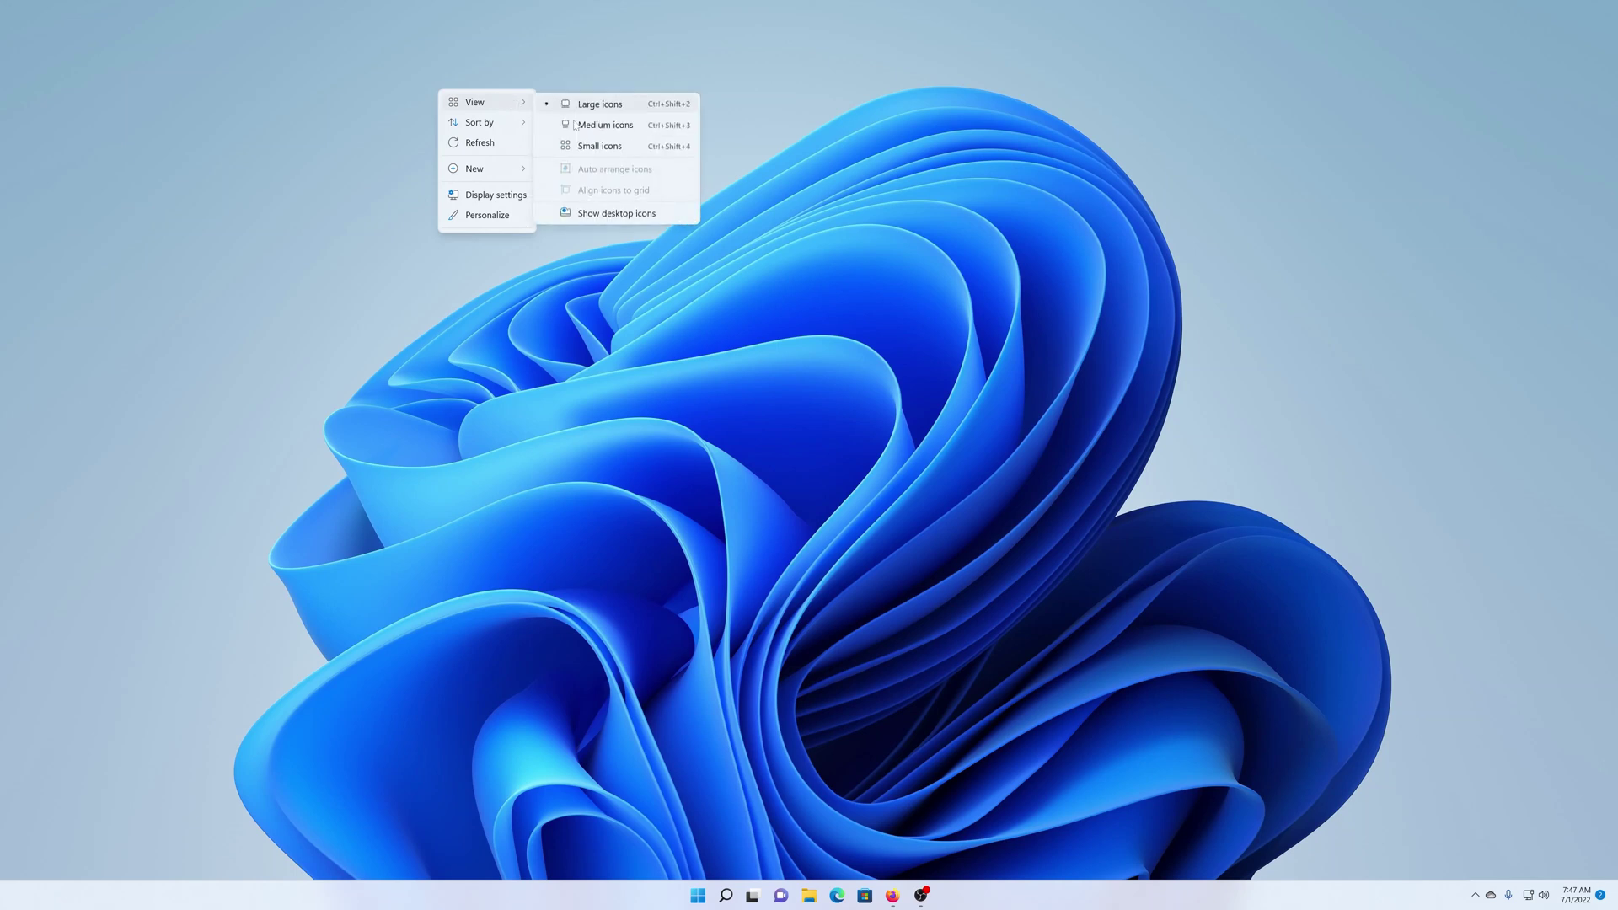
pyautogui.click(591, 215)
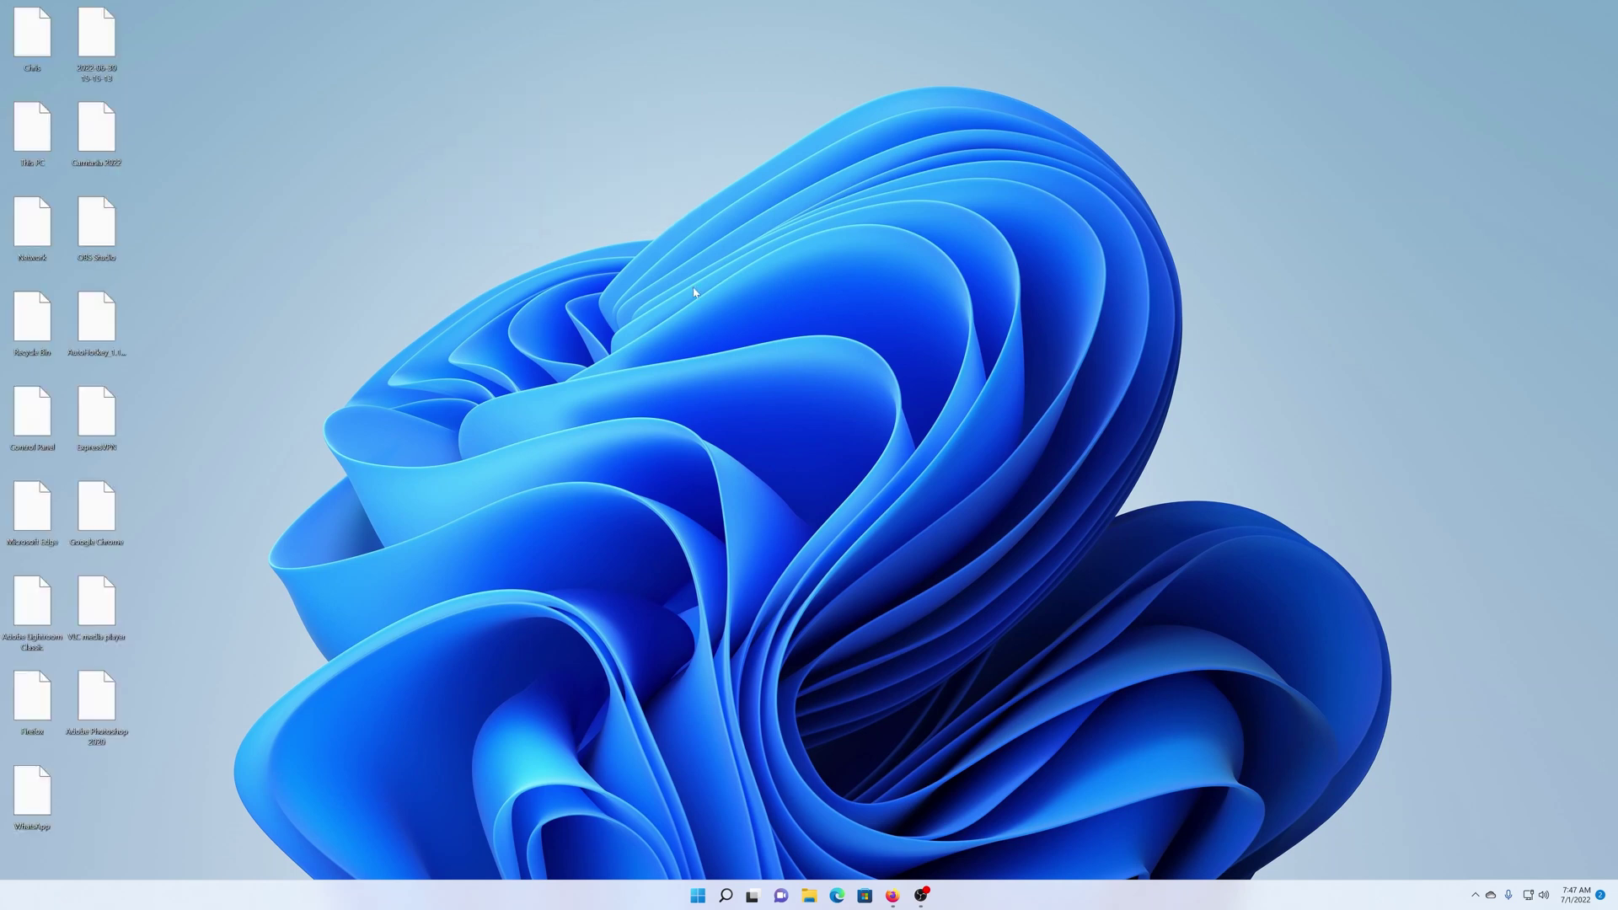
pyautogui.keyDown('ctrl'); pyautogui.scroll(-3, 693, 292); pyautogui.keyUp('ctrl')
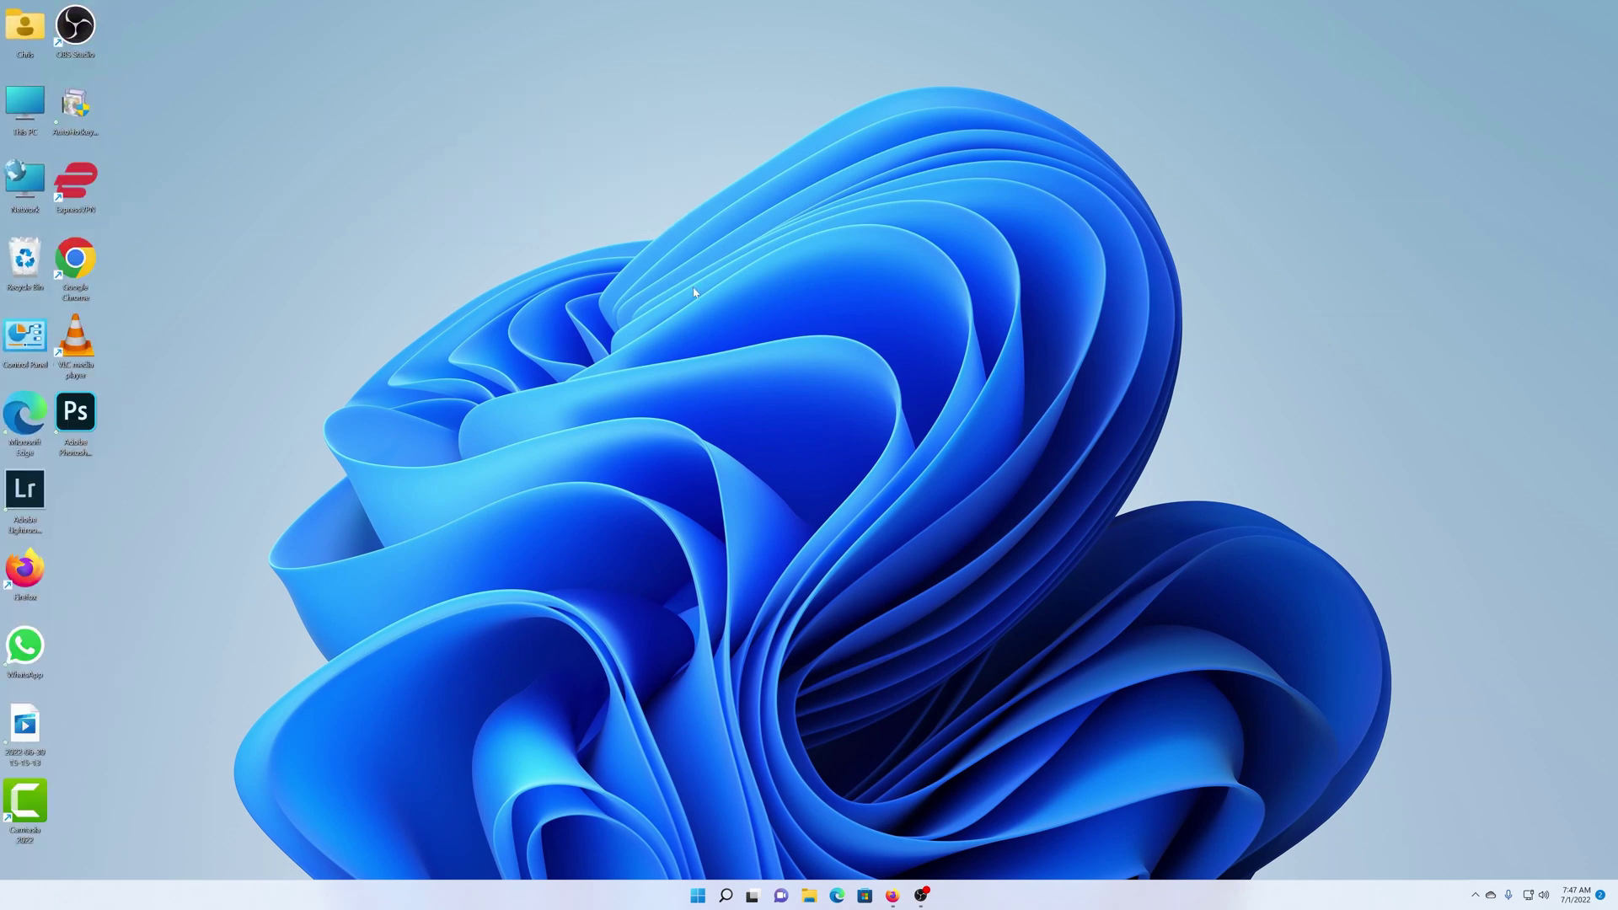
pyautogui.keyDown('ctrl'); pyautogui.scroll(-1, 693, 293); pyautogui.keyUp('ctrl')
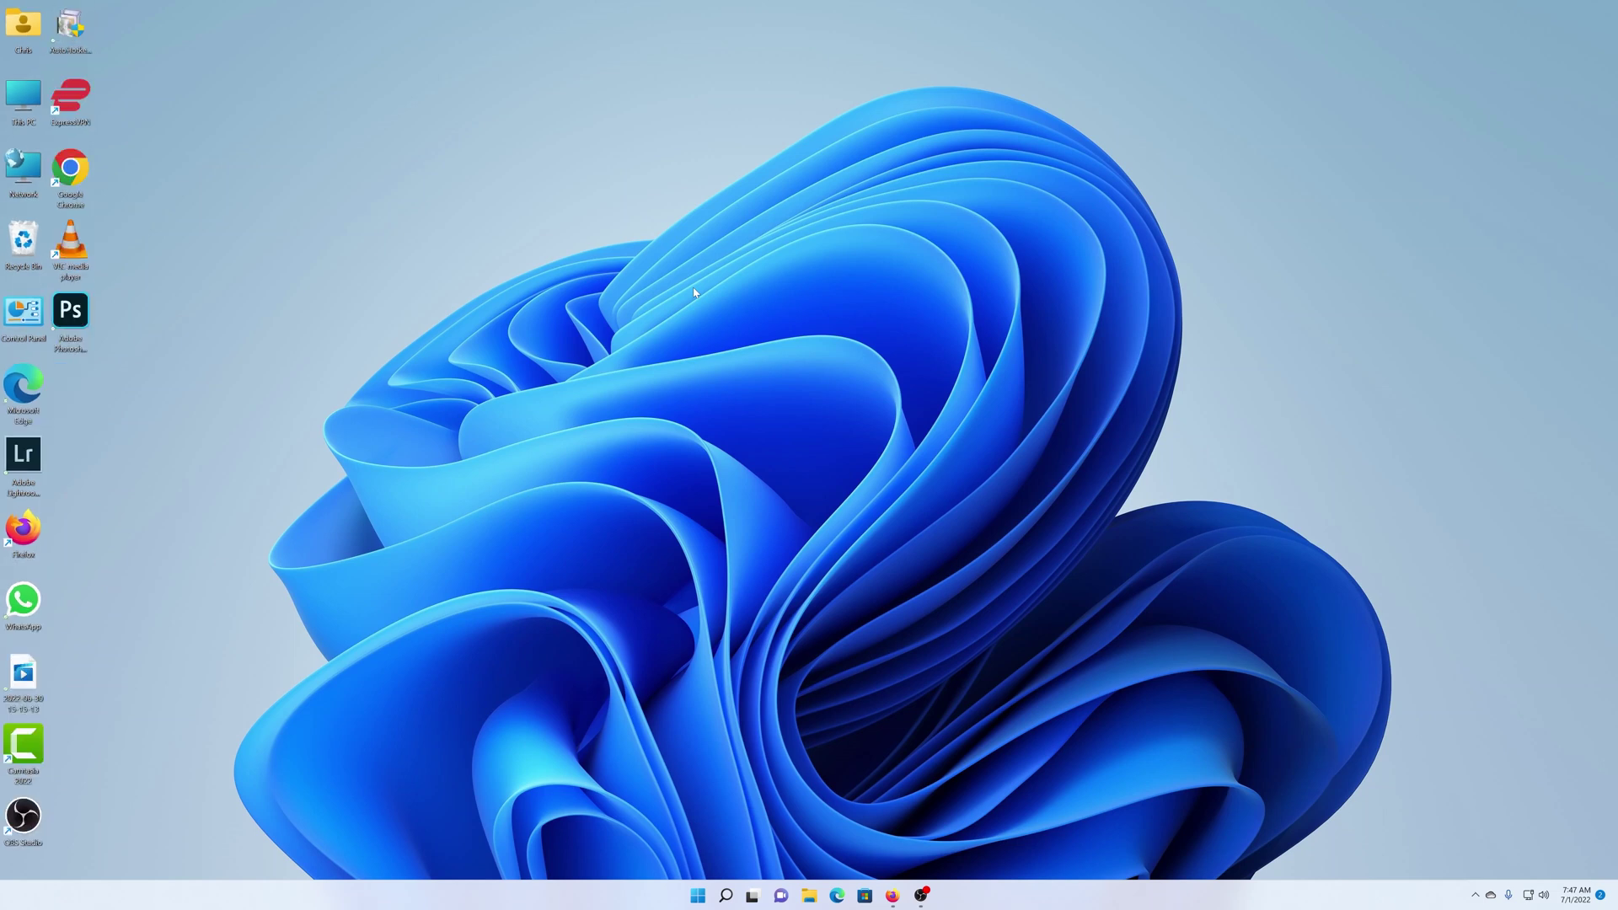